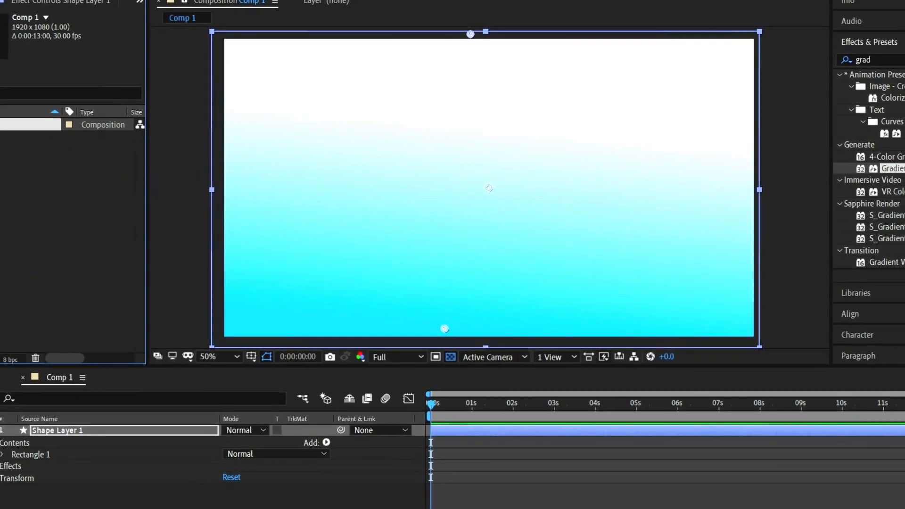
- Import the two 4907271 PNG images and tree.png from New folder into the project
left_click(231, 507)
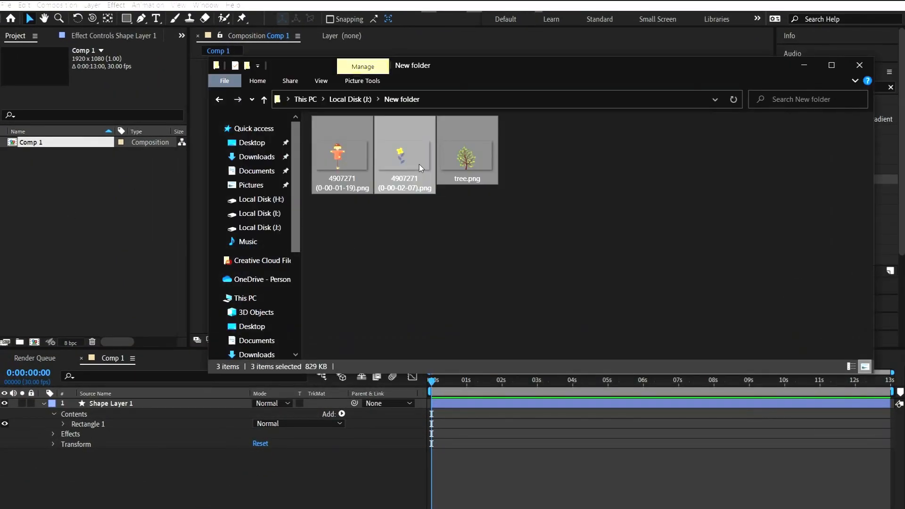
left_click_drag(420, 165, 86, 219)
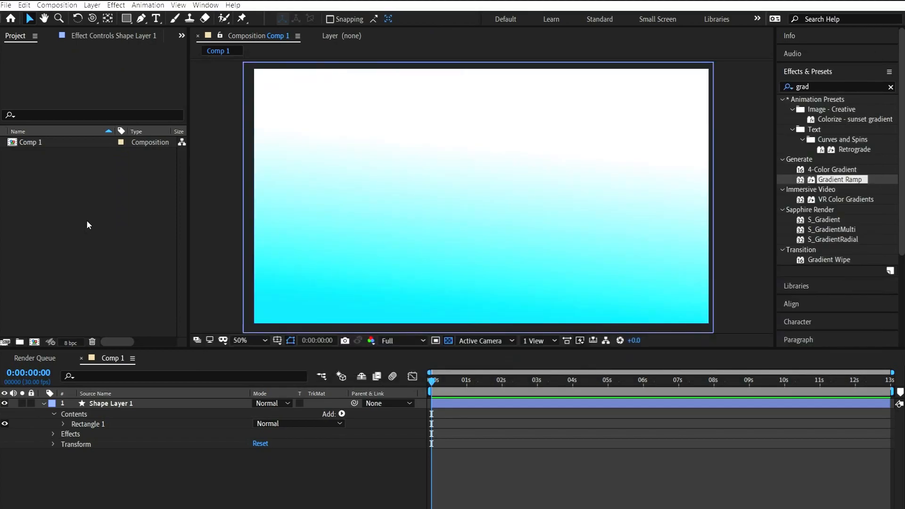
- Draw a closed green hill shape with the Pen tool, with a wavy upper edge spanning the lower half of the frame
key("g")
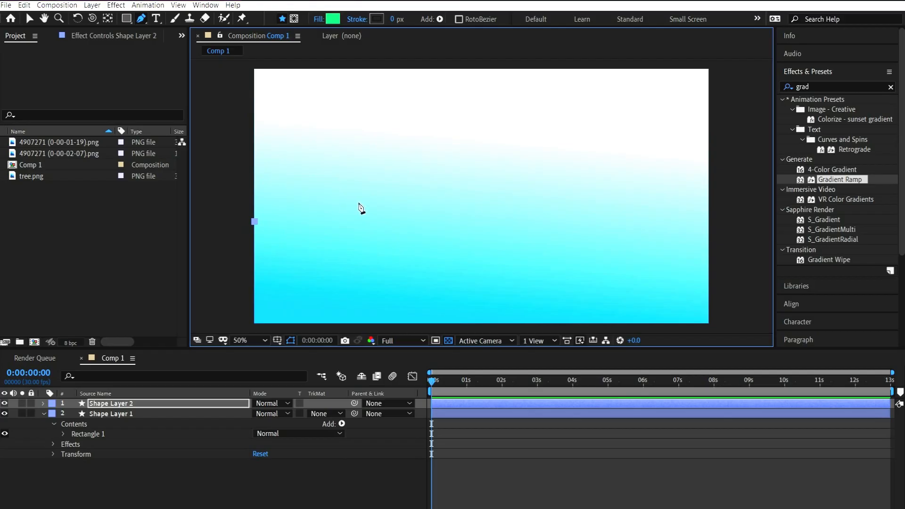
left_click_drag(359, 202, 396, 220)
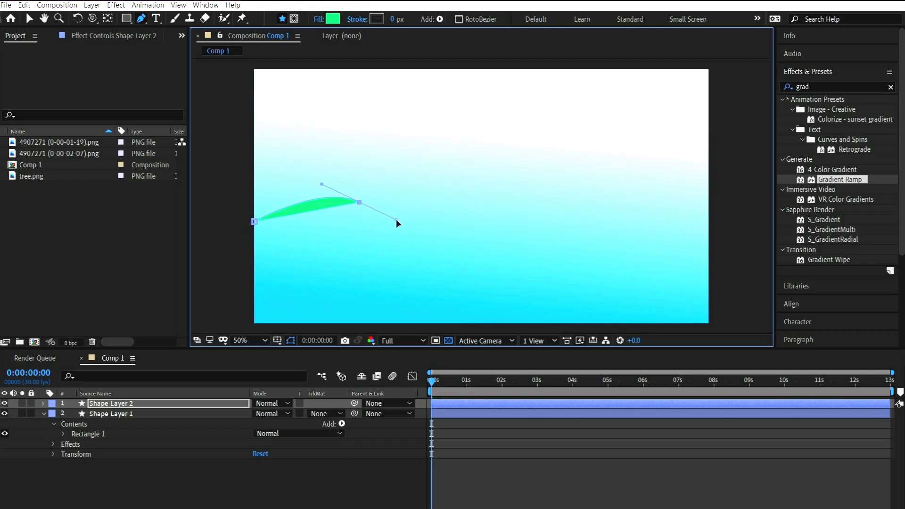
left_click_drag(495, 228, 505, 226)
left_click_drag(571, 214, 633, 219)
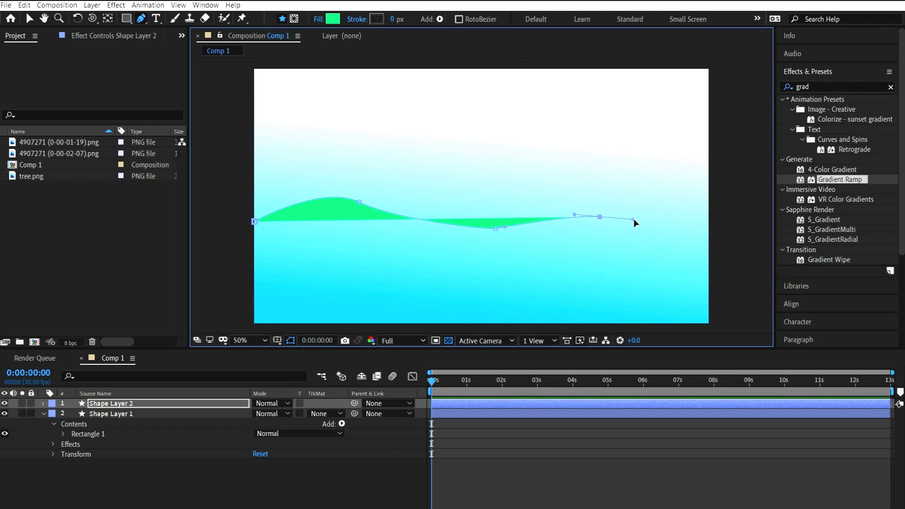
left_click_drag(688, 227, 700, 229)
left_click(710, 230)
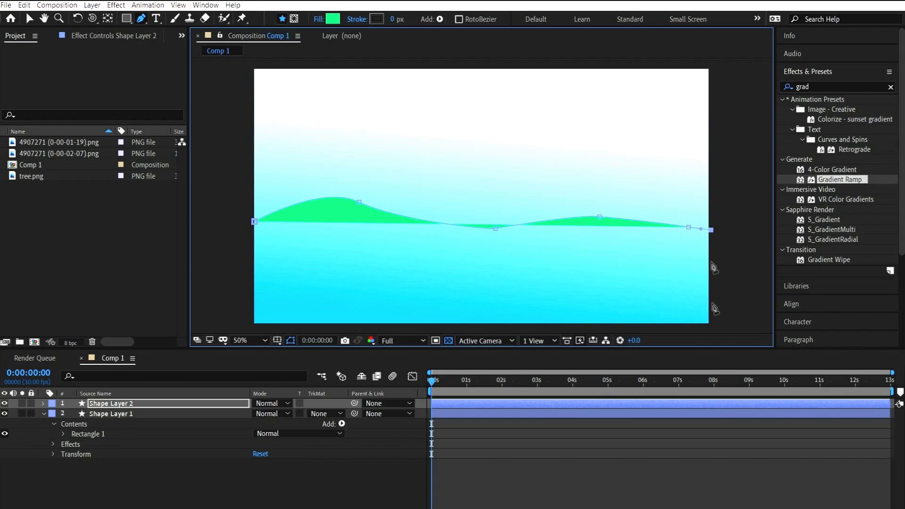
left_click_drag(713, 322, 712, 324)
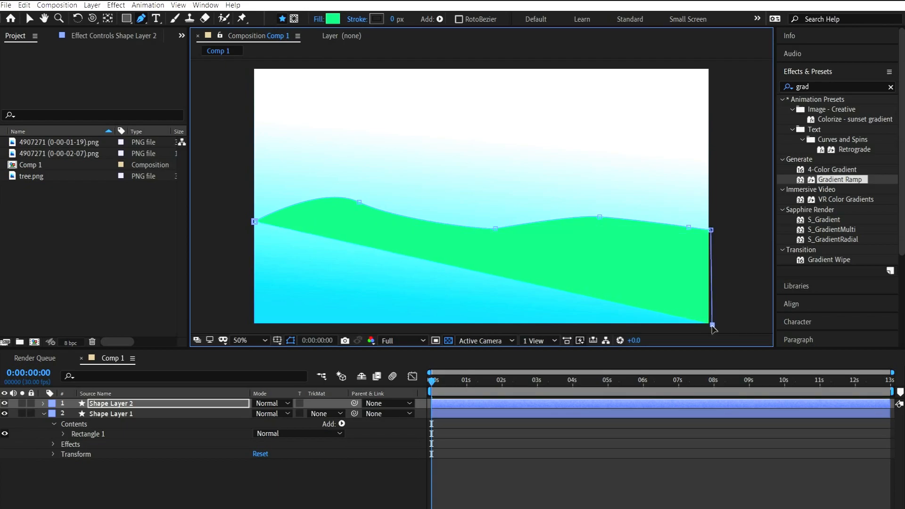
left_click(252, 325)
left_click(254, 222)
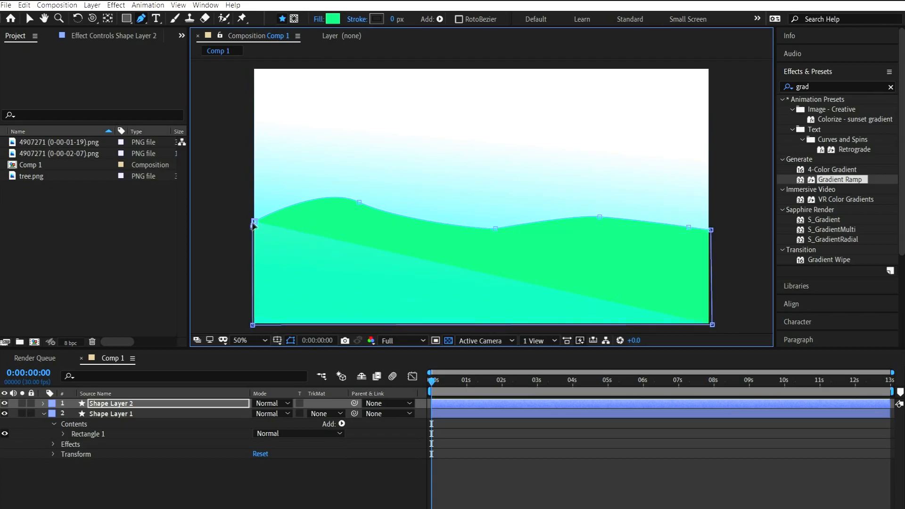
- Apply Gradient Ramp to the hill shape layer and set its end color to bright green
left_click_drag(840, 179, 528, 288)
key("v")
left_click(109, 100)
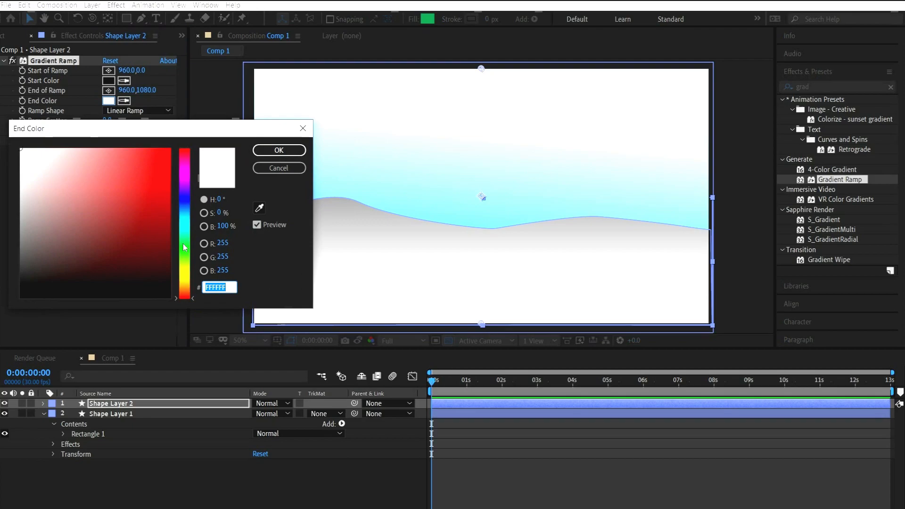
left_click(184, 243)
left_click_drag(166, 235, 172, 167)
left_click(279, 150)
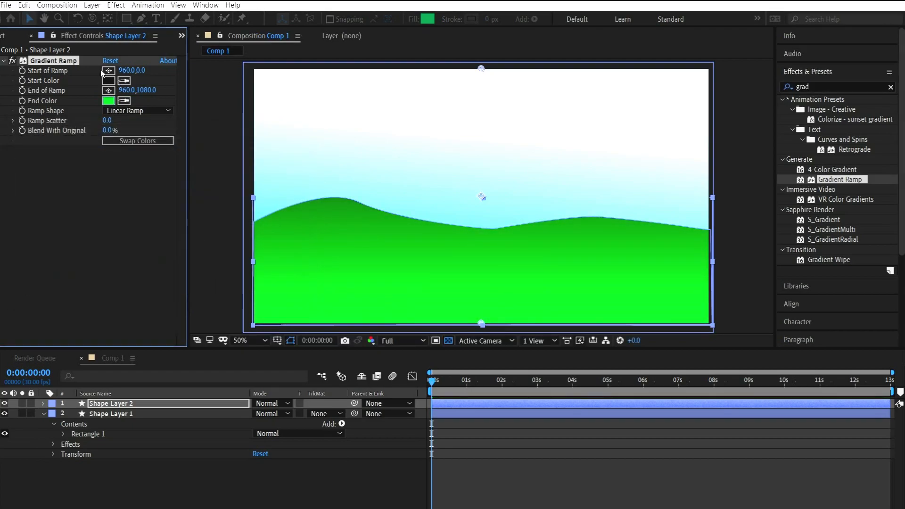
- Set the hill gradient's start color to dark green 012F00
left_click(108, 80)
left_click(183, 249)
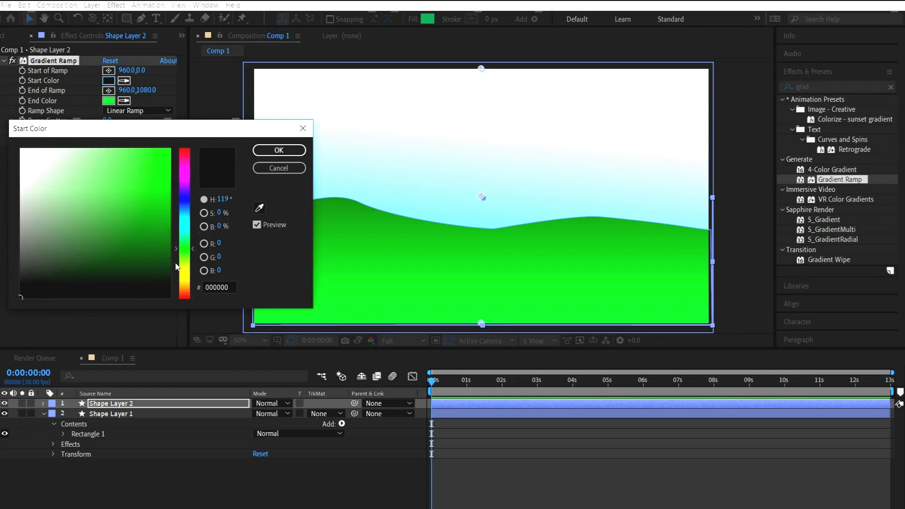
left_click(171, 262)
left_click(172, 270)
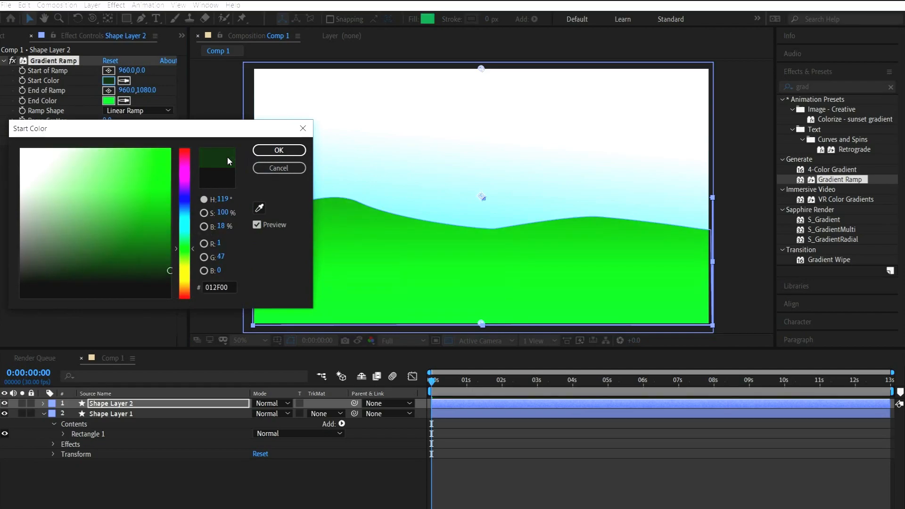
left_click(279, 150)
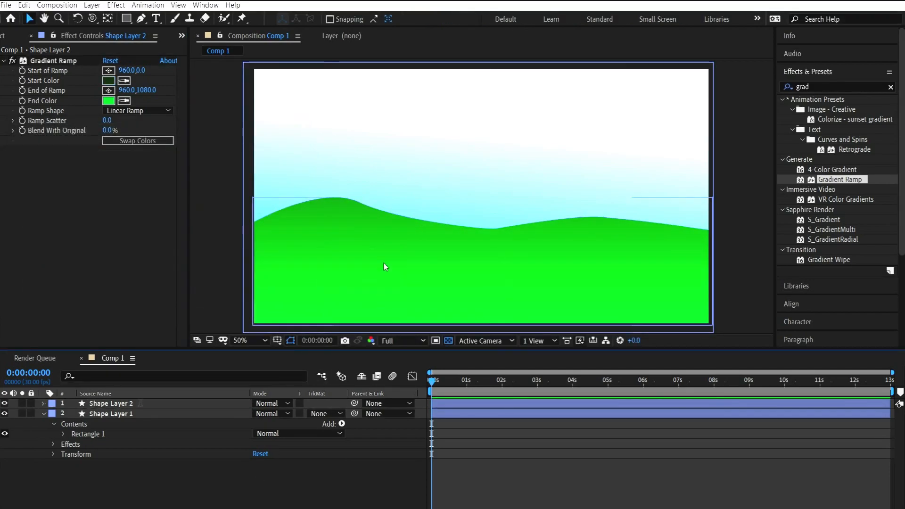
- Smooth the dip in the middle of the hill outline by adjusting that point's curve handles
left_click(134, 402)
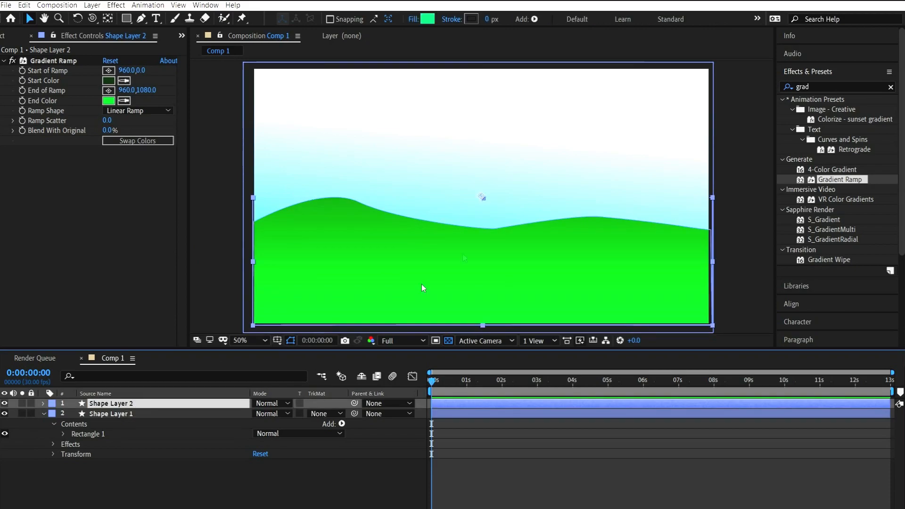
left_click(143, 19)
left_click(494, 229)
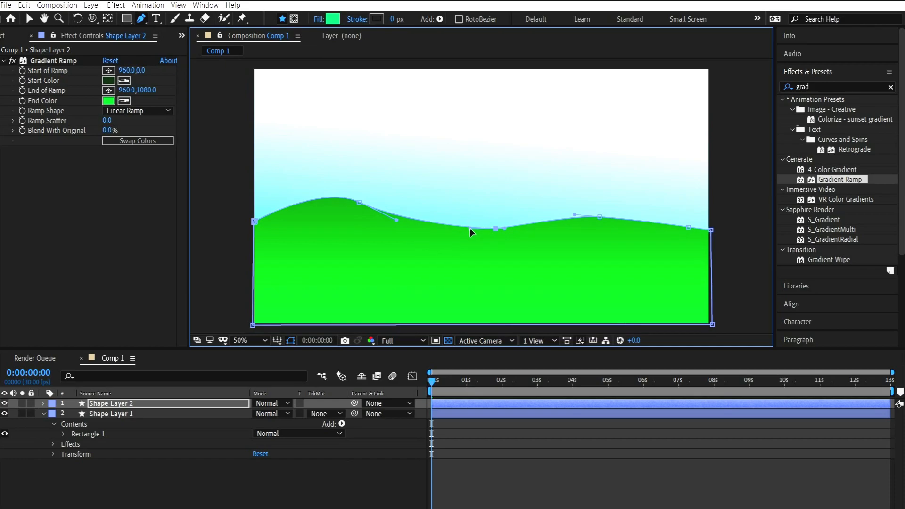
left_click_drag(505, 228, 518, 227)
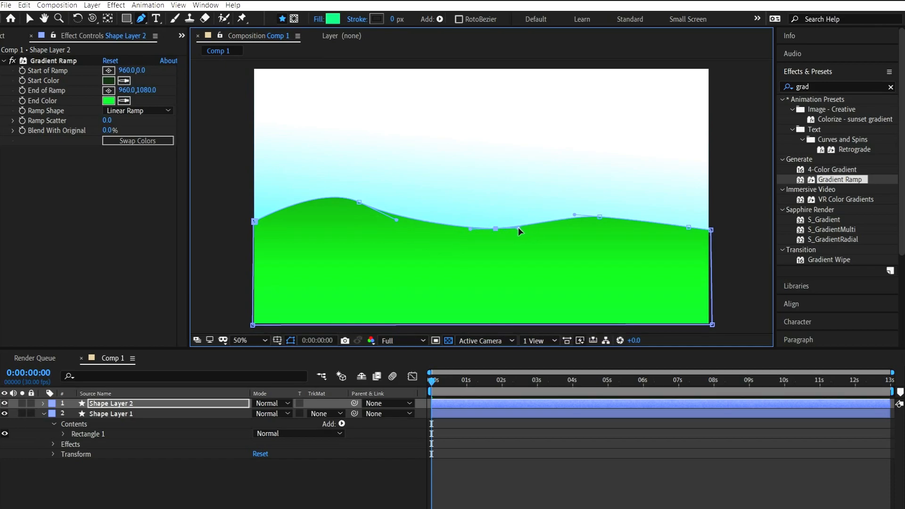
left_click(402, 491)
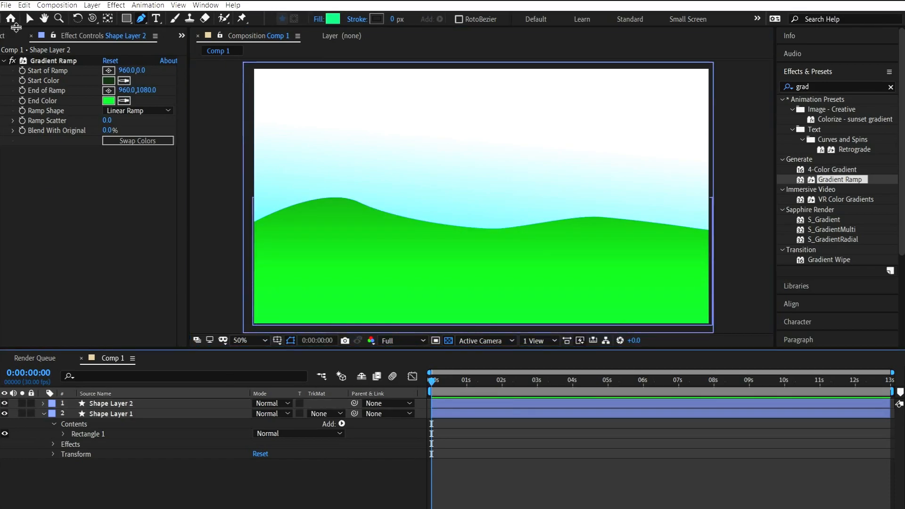
left_click(7, 38)
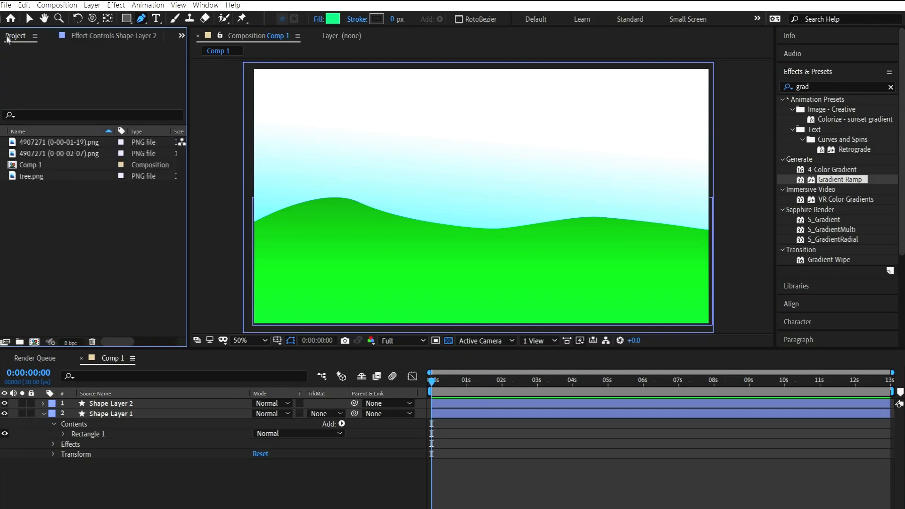
left_click(47, 155)
left_click(56, 144)
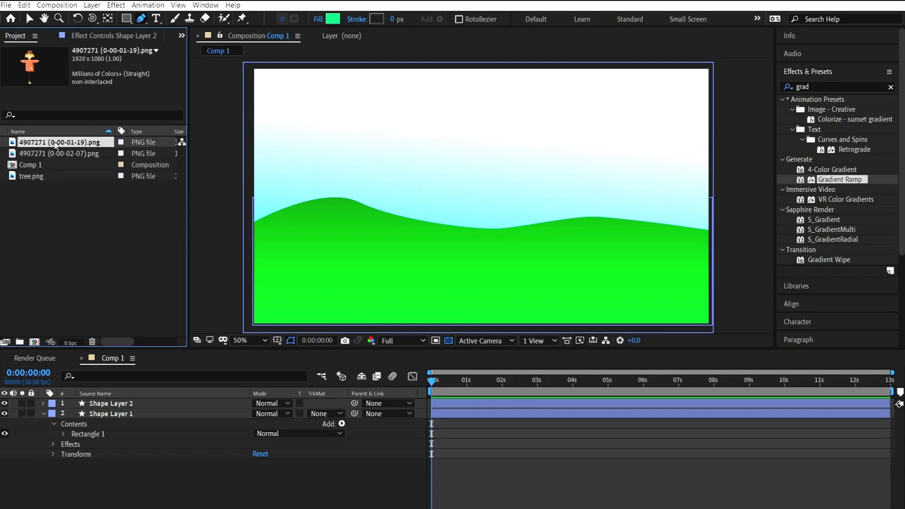
left_click_drag(64, 144, 400, 202)
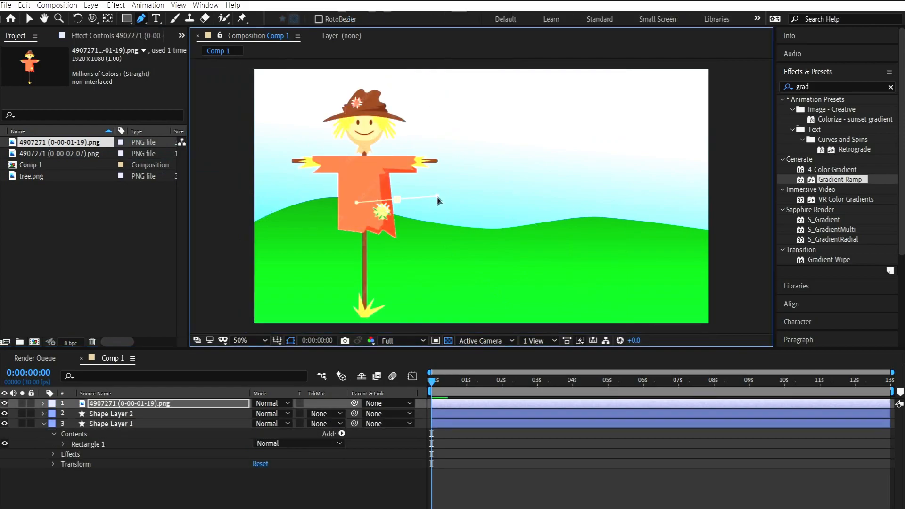
- Scale the scarecrow to 51% and place its layer behind the hill layer, Shape Layer 2
key("v")
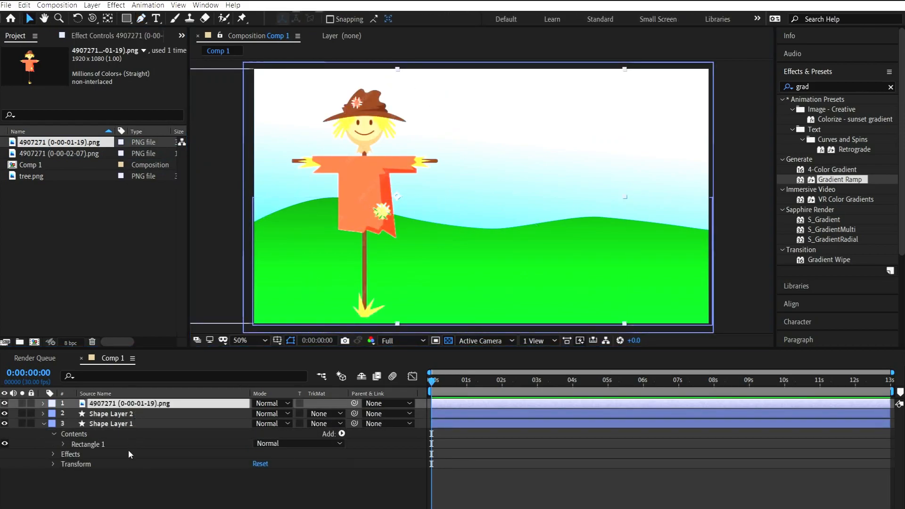
key("s")
left_click_drag(271, 416, 147, 426)
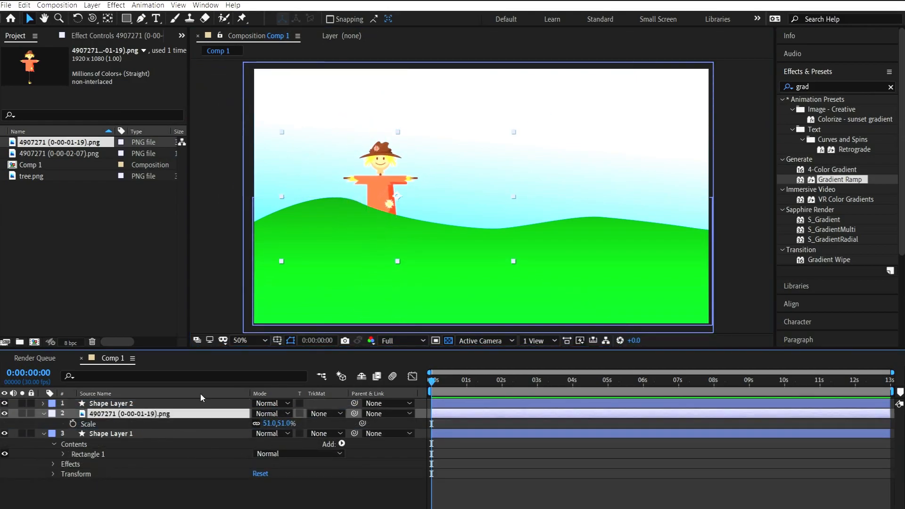
- Move the scarecrow to stand in the dip between the hills and enlarge it to 59%
left_click_drag(390, 194, 429, 171)
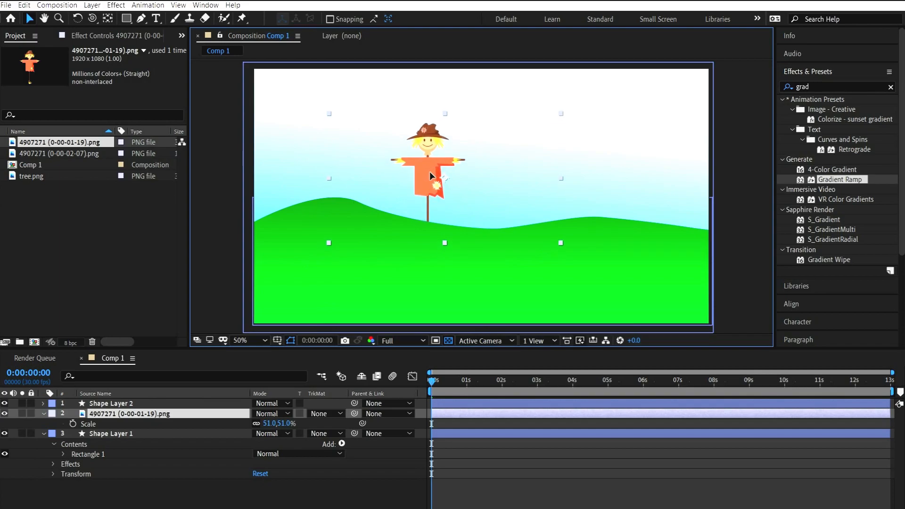
left_click_drag(269, 424, 276, 424)
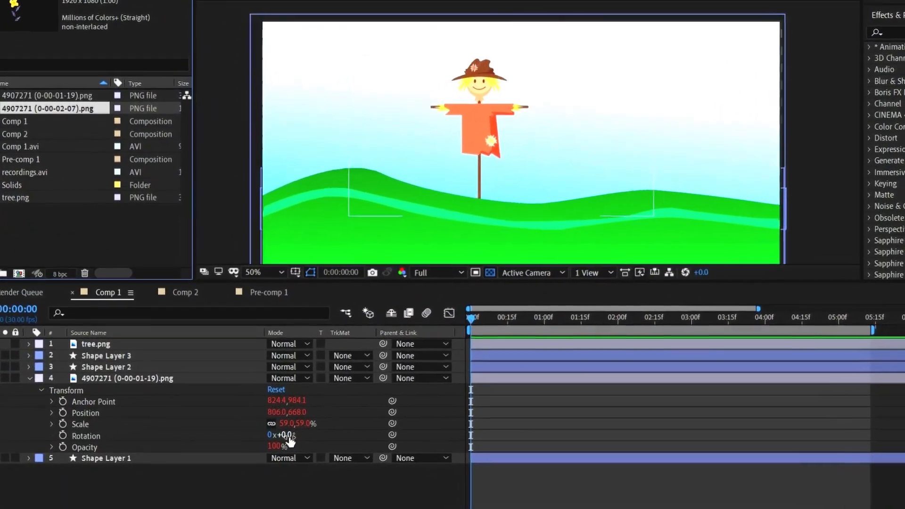
- Create a rotation keyframe for the scarecrow at frame 4 with a value of -35°
left_click(63, 434)
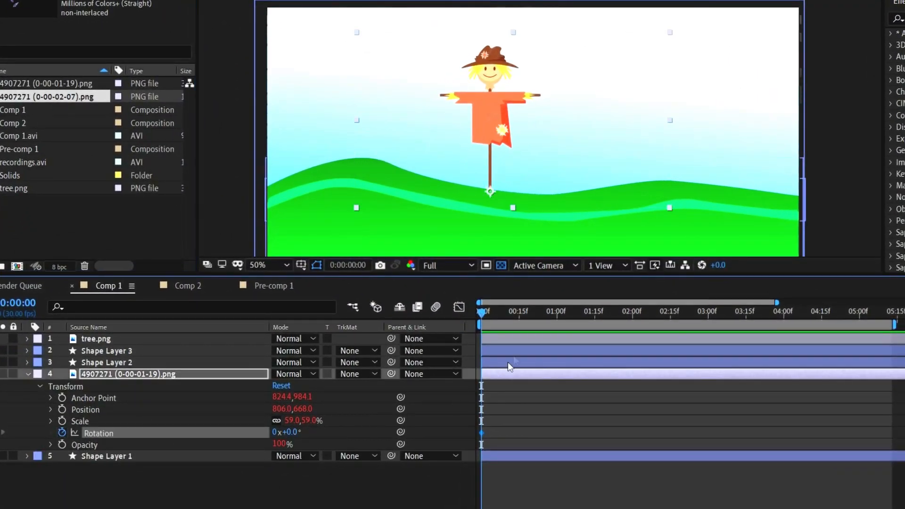
left_click_drag(485, 311, 480, 332)
left_click_drag(479, 434, 492, 432)
left_click_drag(486, 313, 492, 314)
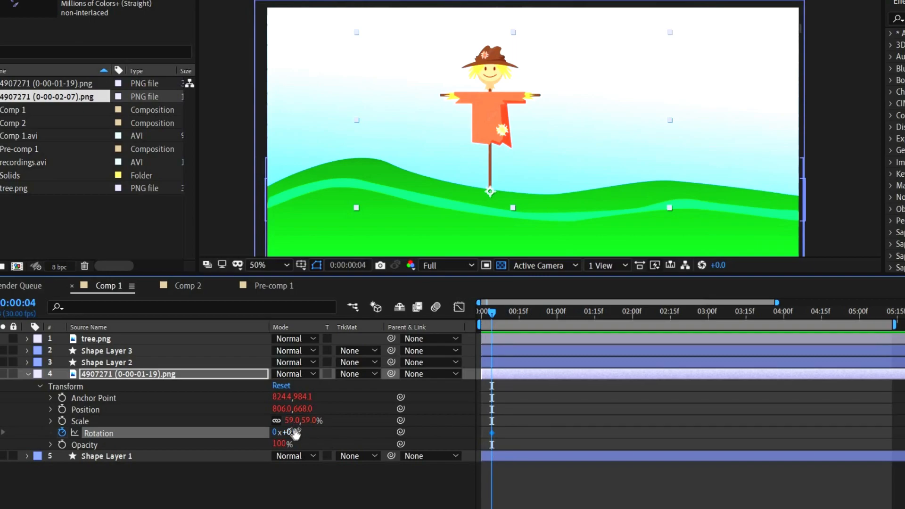
left_click_drag(288, 431, 273, 433)
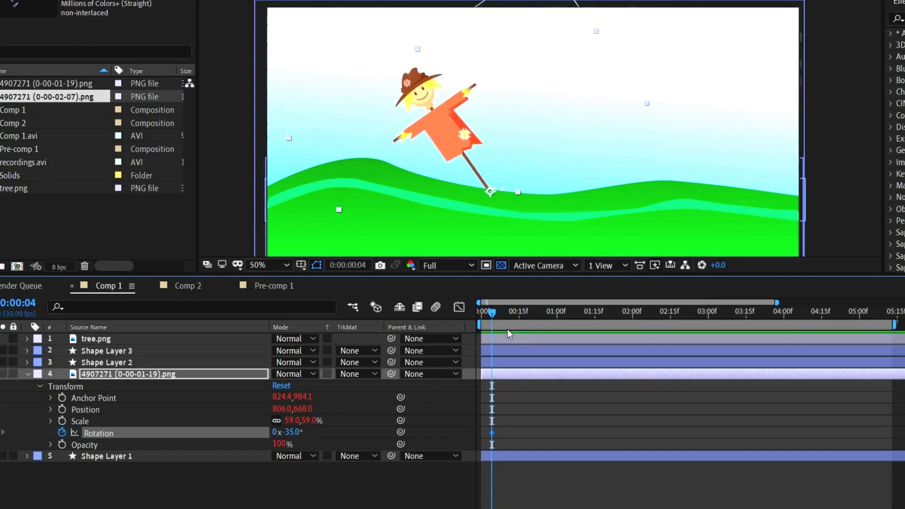
- Add a second scarecrow rotation keyframe of 35° at 2 seconds and apply Easy Ease to both keyframes
left_click_drag(514, 313, 633, 330)
left_click_drag(287, 433, 334, 432)
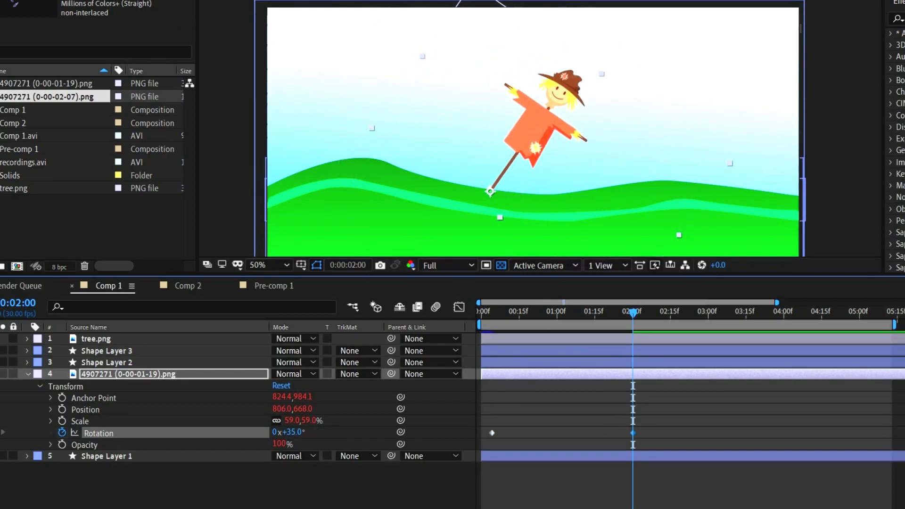
left_click_drag(488, 417, 646, 441)
key("F9")
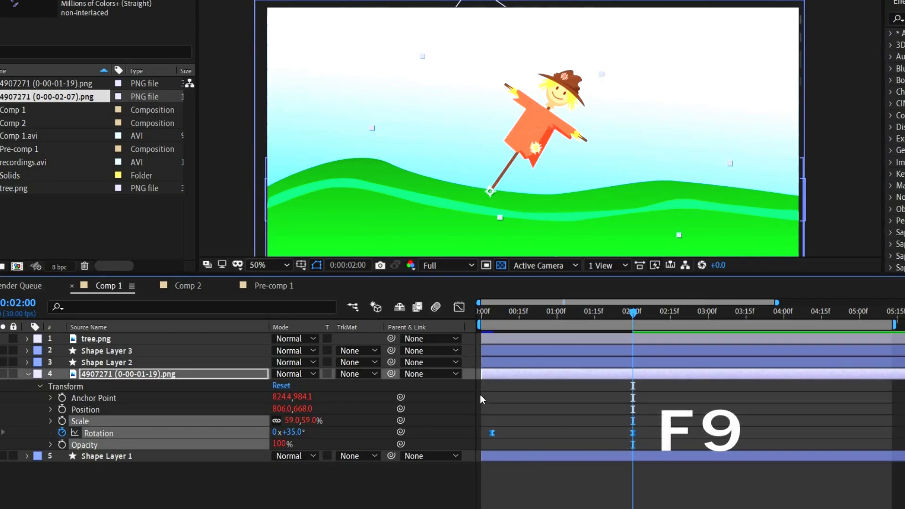
- Add the expression loopOut("pingpong") to the scarecrow's rotation
left_click_drag(497, 318, 491, 318)
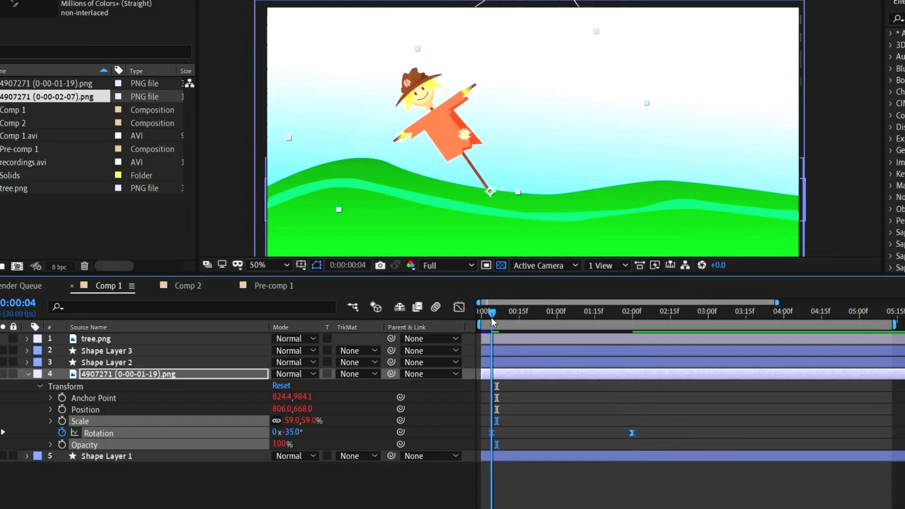
left_click(63, 434, "alt")
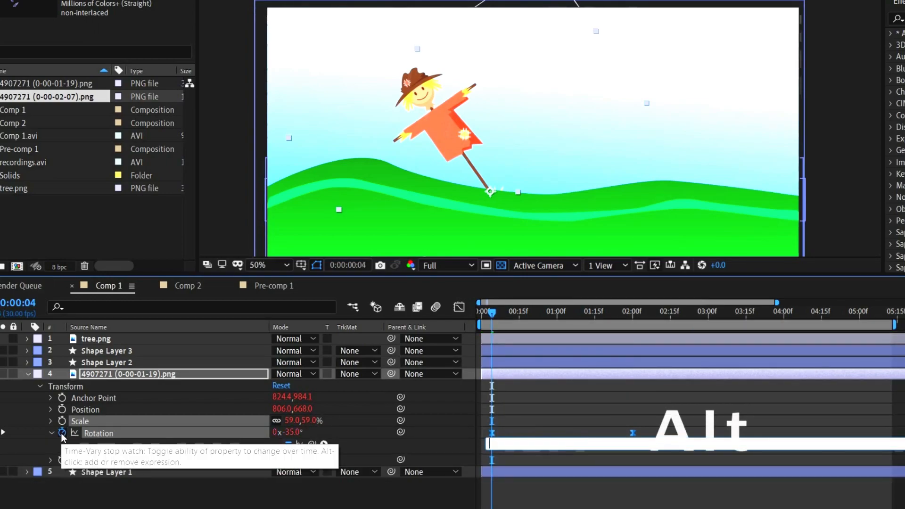
type("loopOut")
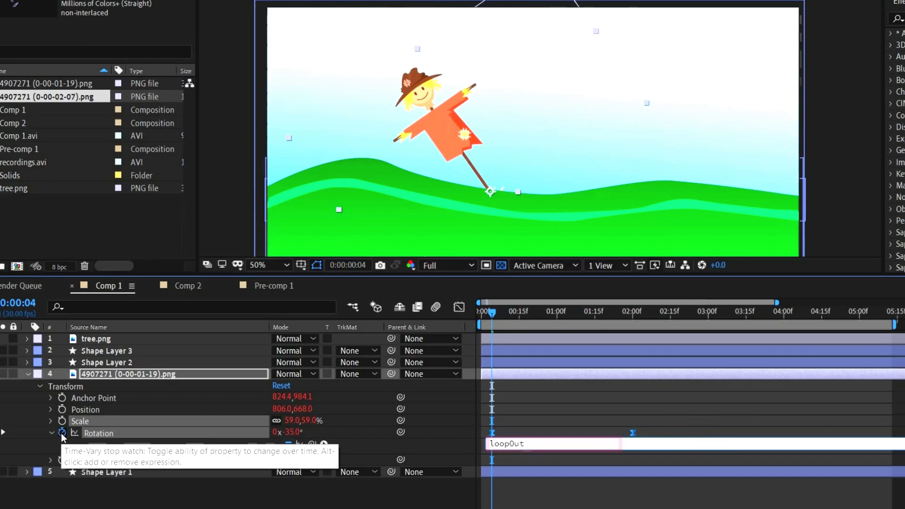
type("(")
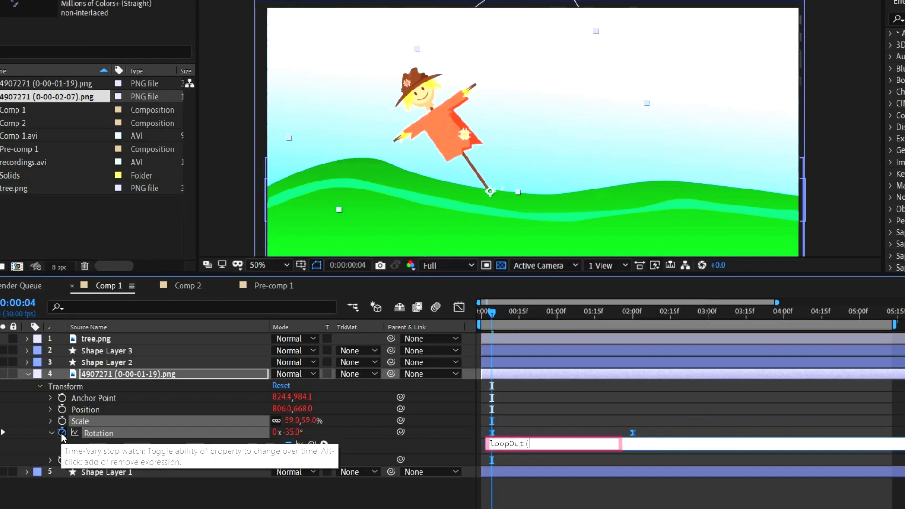
type("\"ping")
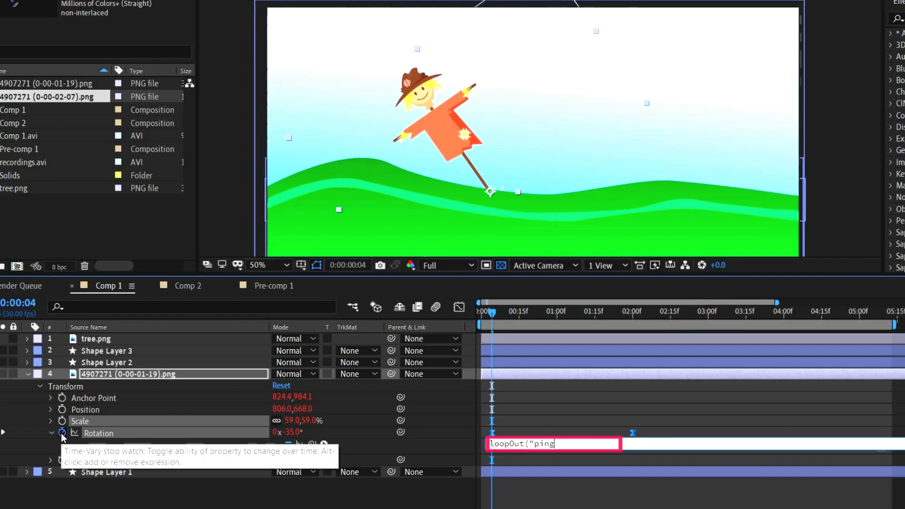
type("pong\")")
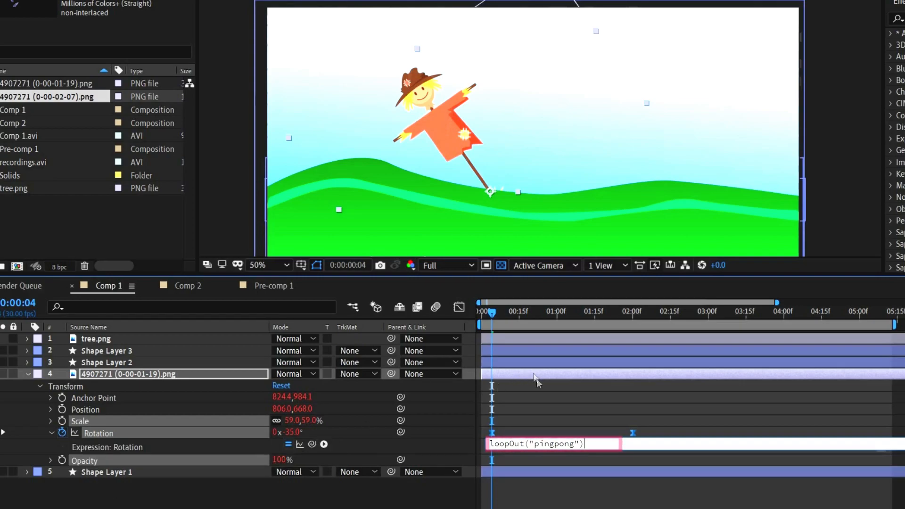
- Apply CC Bend It to the scarecrow layer, with the bend start at 823.1, 999.7 and the end at 814.0, -110.5
left_click(545, 405)
left_click_drag(492, 313, 547, 313)
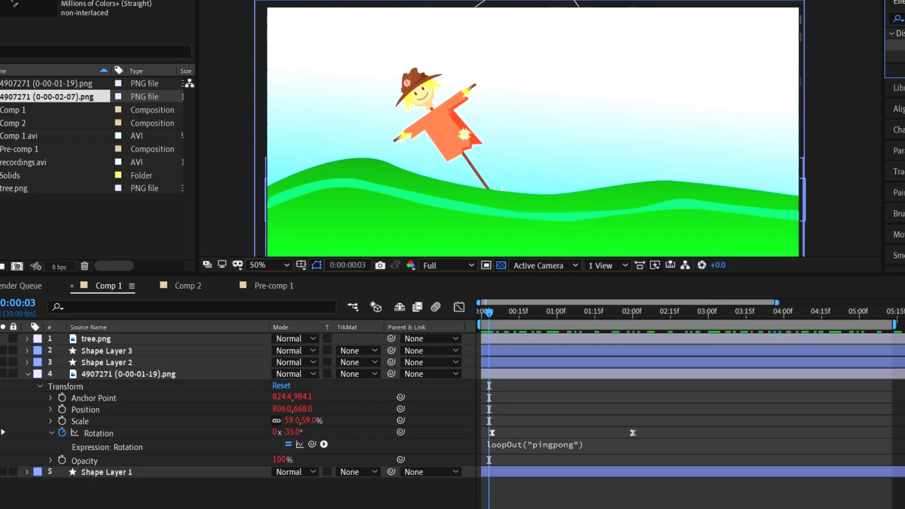
left_click_drag(903, 68, 171, 377)
scroll(400, 139, "down", 2)
scroll(400, 140, "up", 3)
scroll(399, 139, "down", 1)
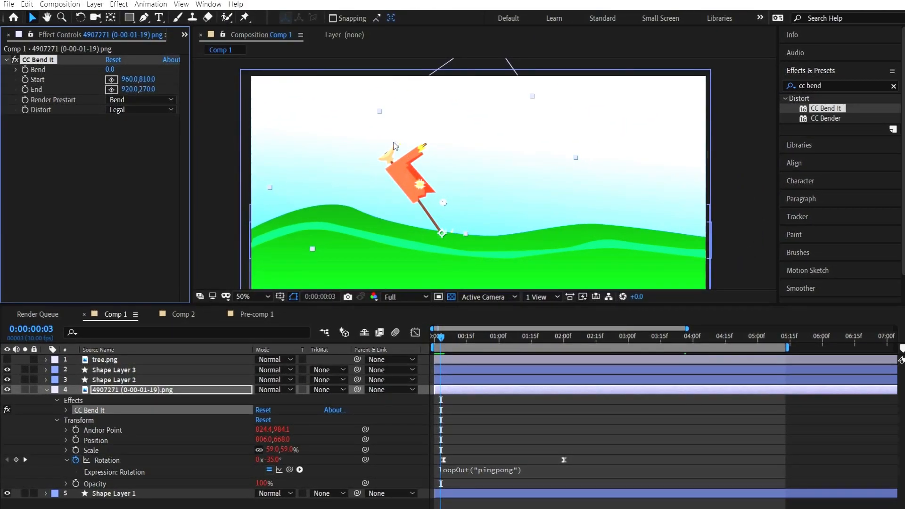
left_click_drag(395, 145, 355, 111)
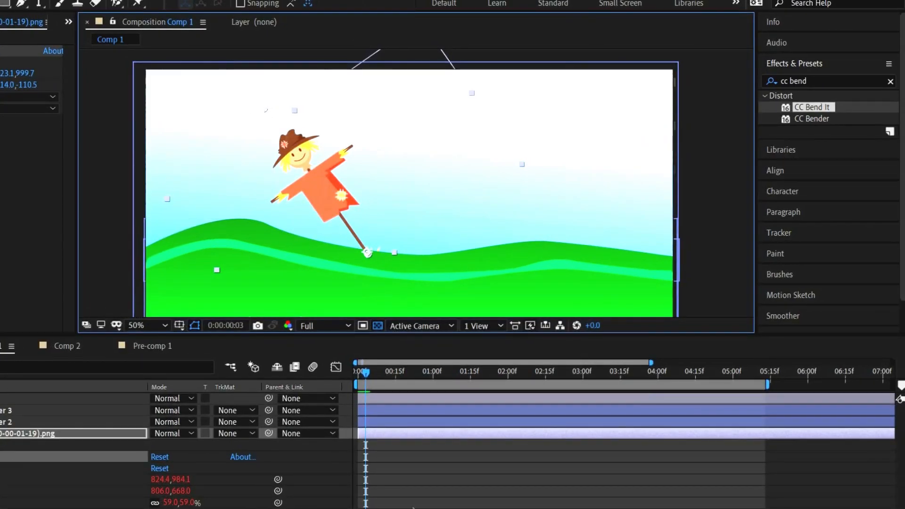
- Keyframe the scarecrow's Bend at 36 on frame 4 and at -35 on 2 seconds, and preview the motion
left_click_drag(363, 377, 438, 370)
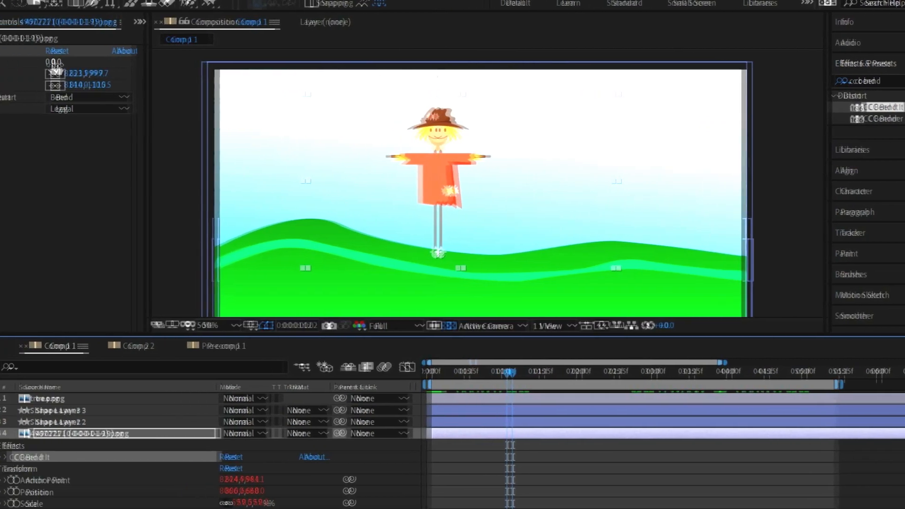
left_click(514, 371)
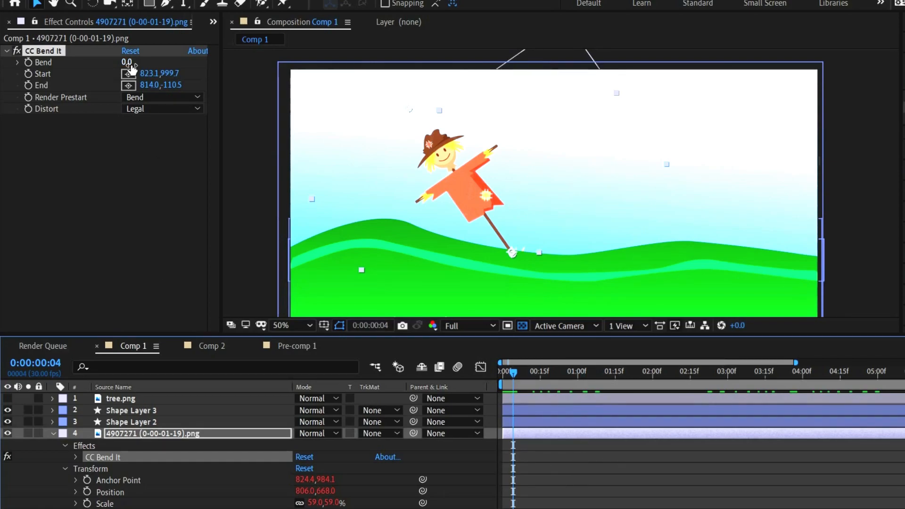
left_click_drag(128, 63, 152, 61)
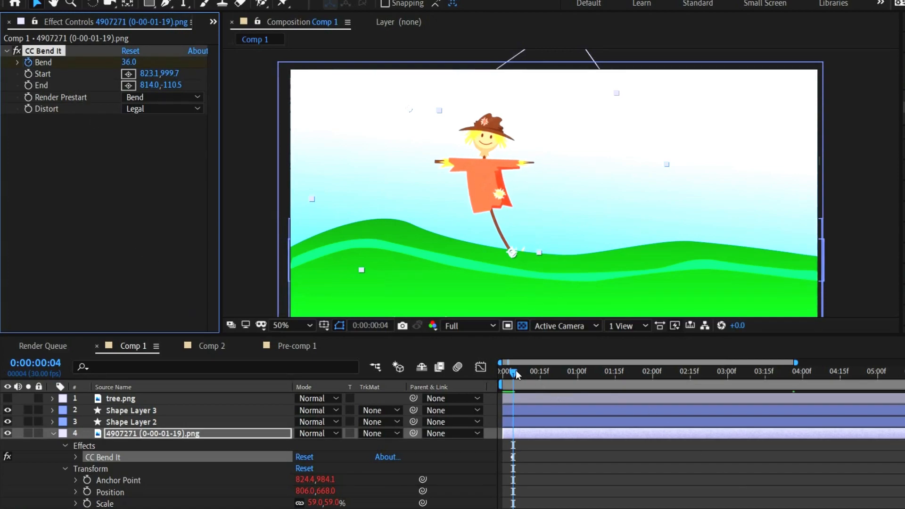
left_click_drag(517, 374, 656, 381)
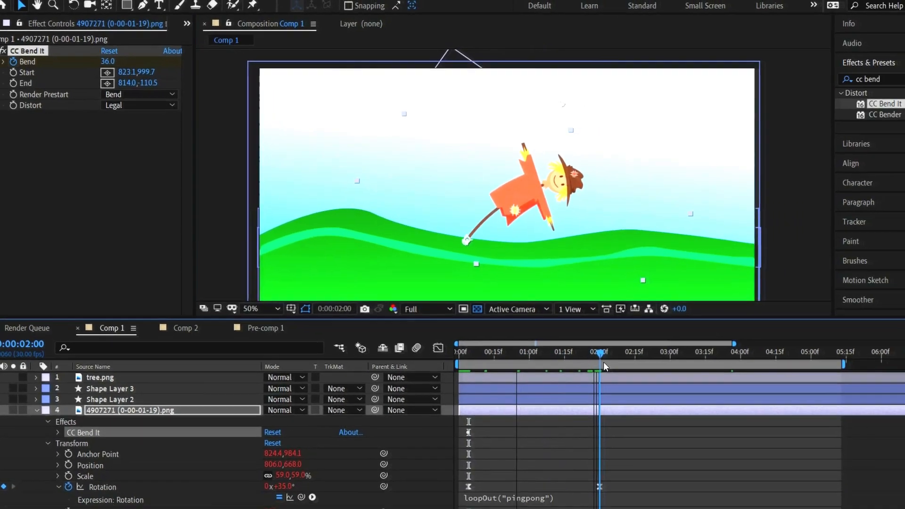
left_click_drag(109, 63, 76, 83)
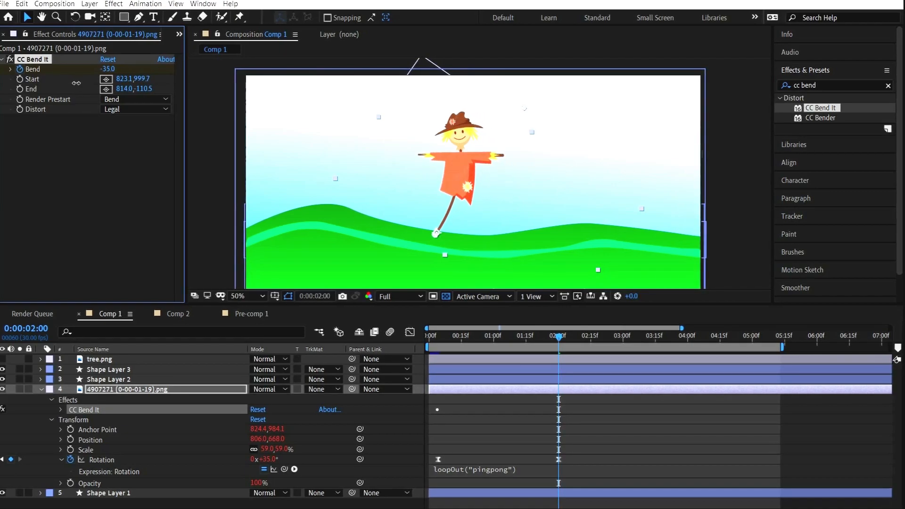
left_click_drag(558, 347, 460, 348)
key("space")
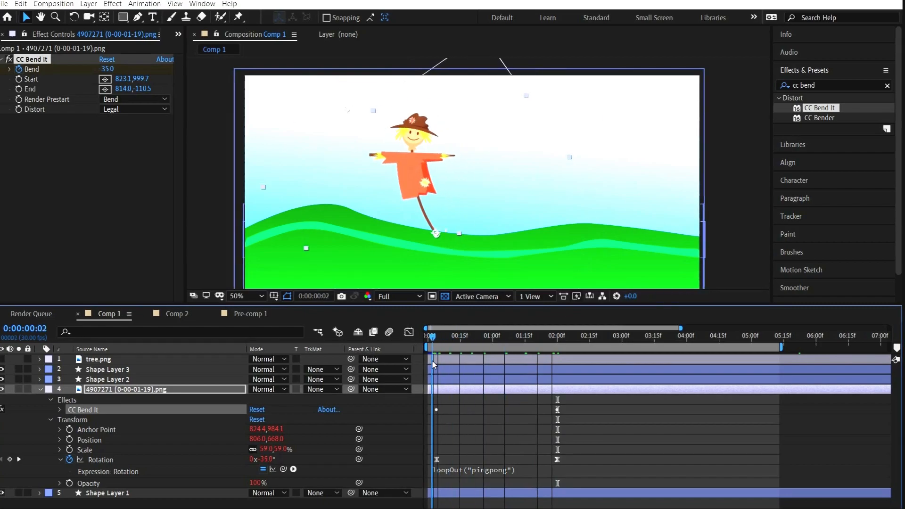
left_click_drag(546, 346, 556, 369)
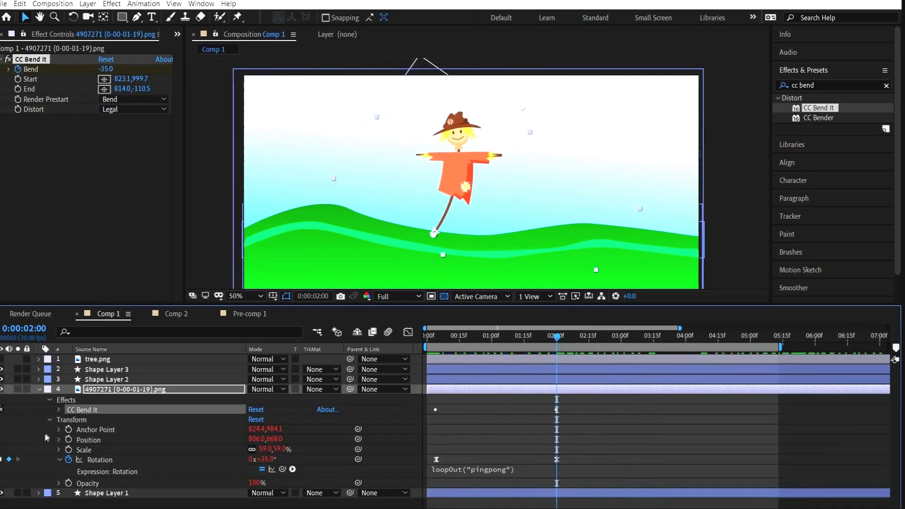
- Reveal the scarecrow's Bend property and apply Easy Ease to both of its keyframes
left_click(50, 419)
left_click(59, 410)
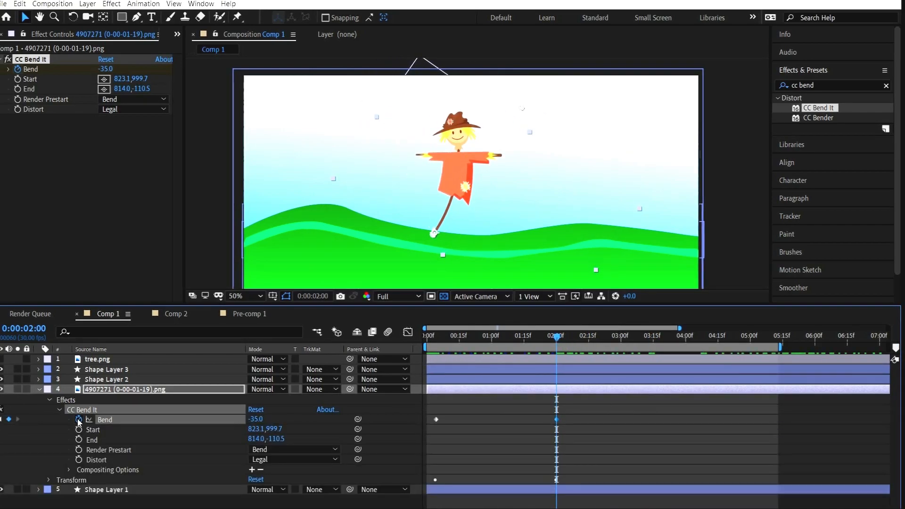
left_click_drag(430, 405, 562, 438)
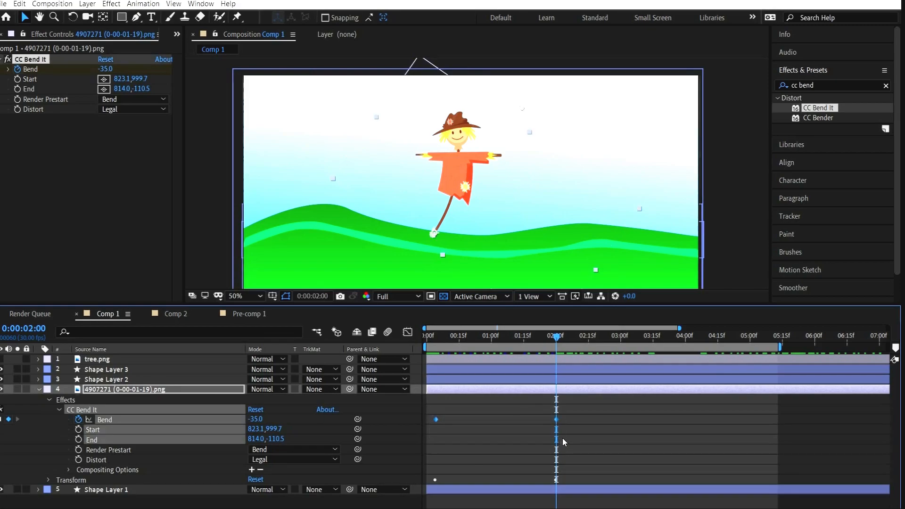
- Add the expression loopOut("pingpong") to the scarecrow's Bend property
left_click(438, 337)
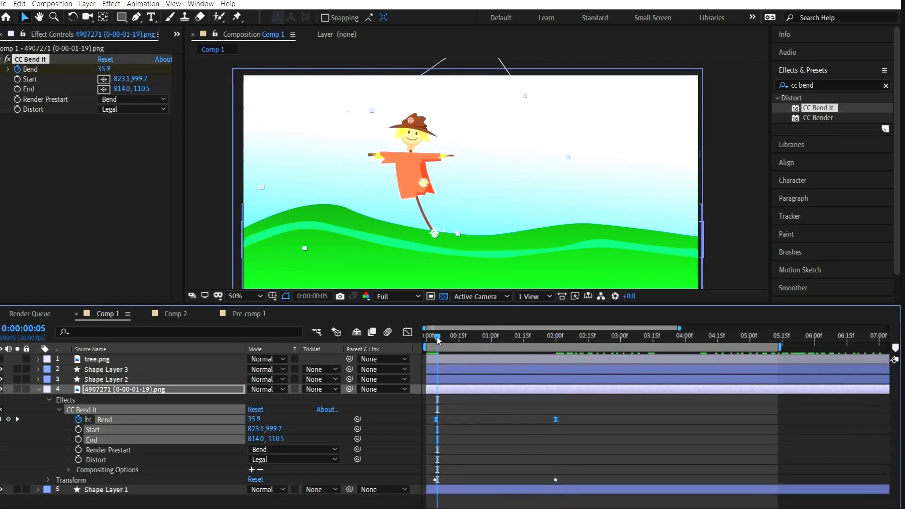
left_click_drag(437, 339, 435, 344)
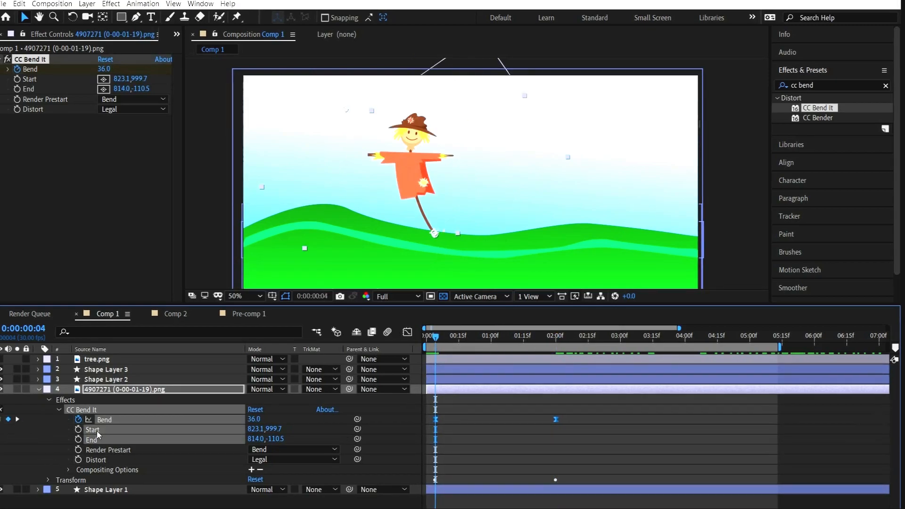
left_click(78, 419, "alt")
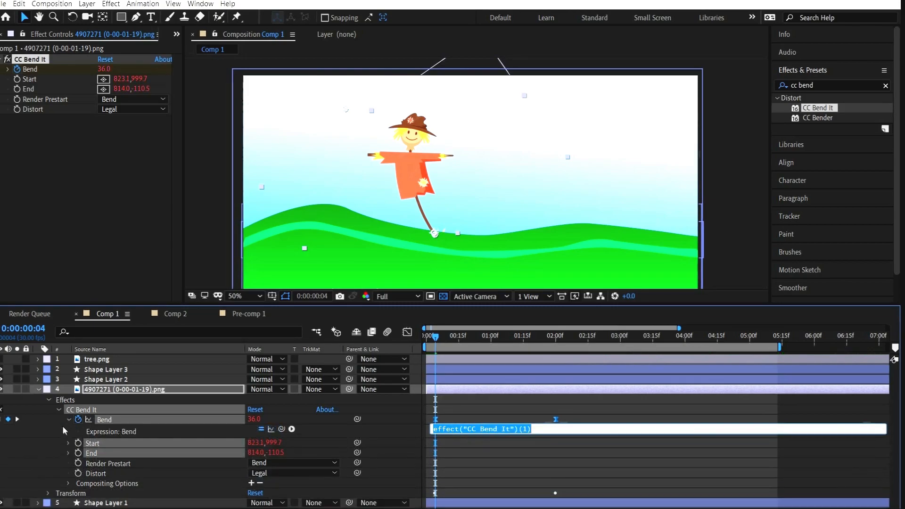
key("BackSpace")
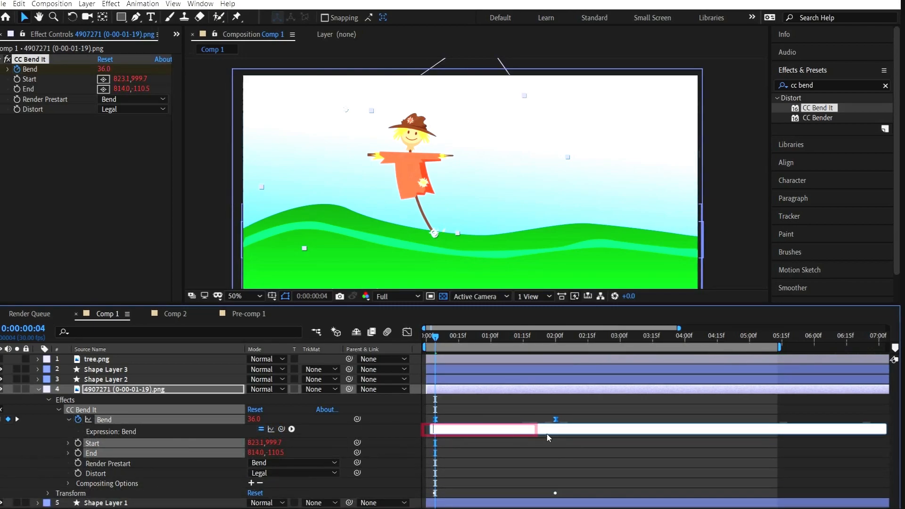
type("loopOut(")
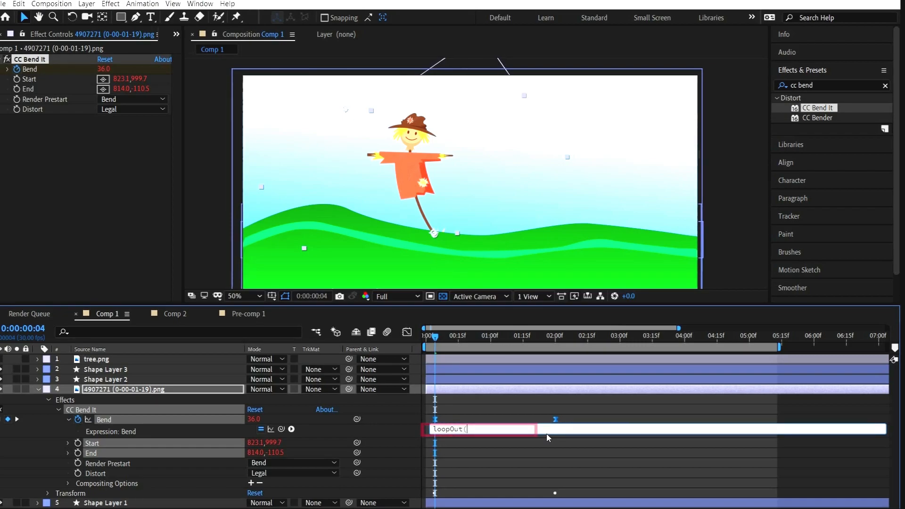
type("gpong\")")
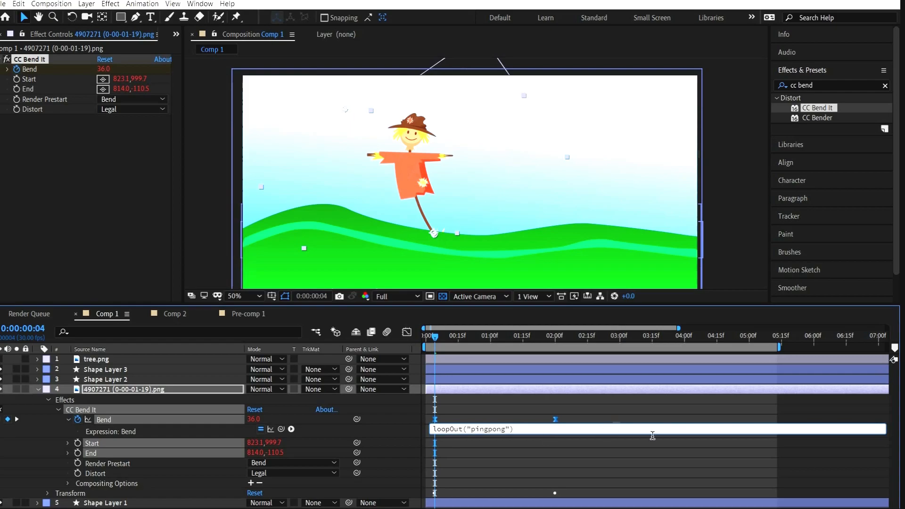
left_click(538, 397)
left_click_drag(462, 346, 438, 409)
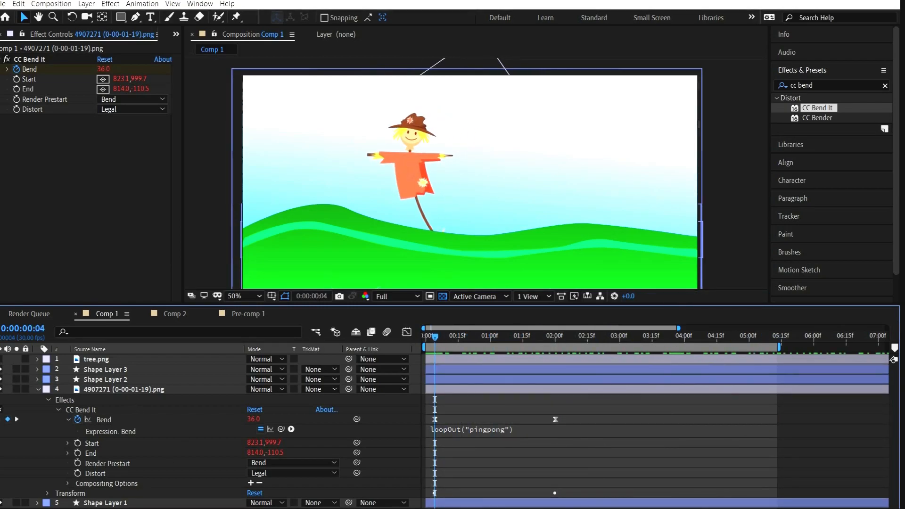
- Shift the scarecrow's Bend keyframes earlier, with the second one at about 1 second 17 frames, and preview the offset sway
left_click_drag(442, 415, 539, 423)
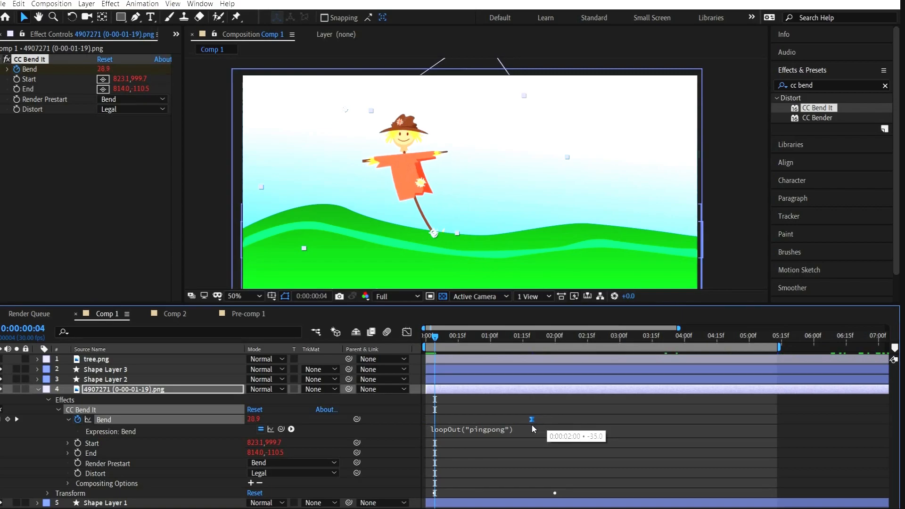
left_click_drag(529, 427, 529, 426)
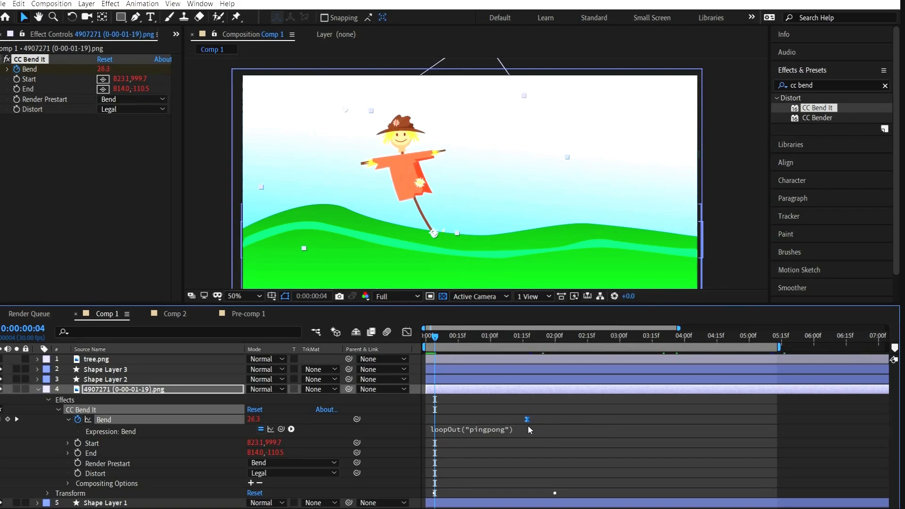
left_click_drag(434, 337, 699, 344)
left_click_drag(687, 391, 461, 412)
left_click(176, 34)
left_click(188, 56)
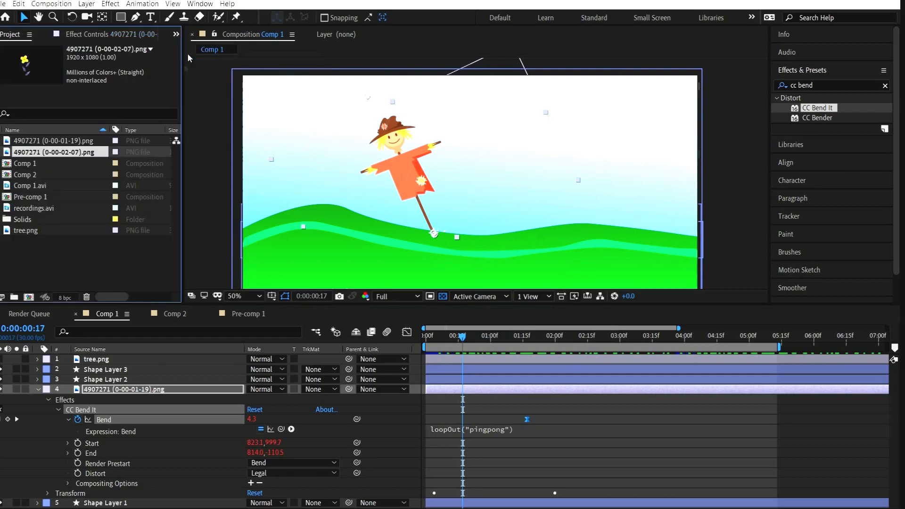
left_click(38, 389)
left_click(44, 153)
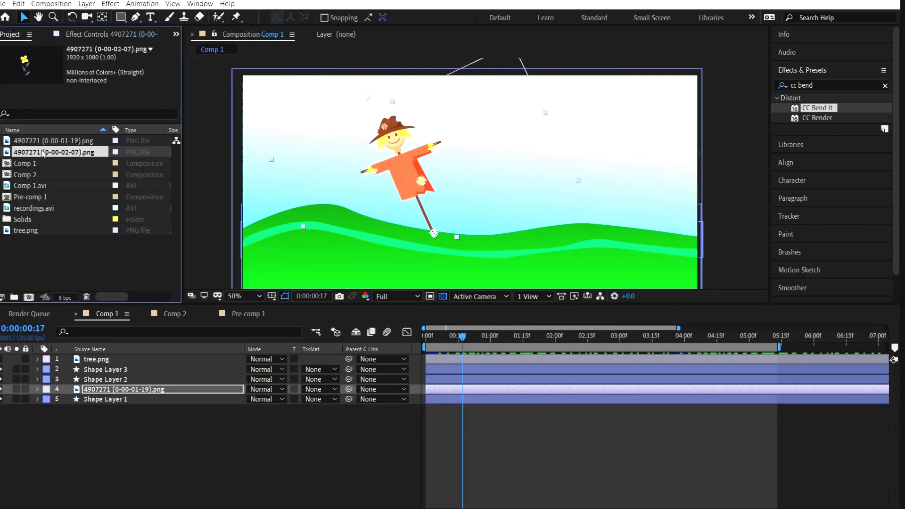
left_click_drag(43, 153, 288, 275)
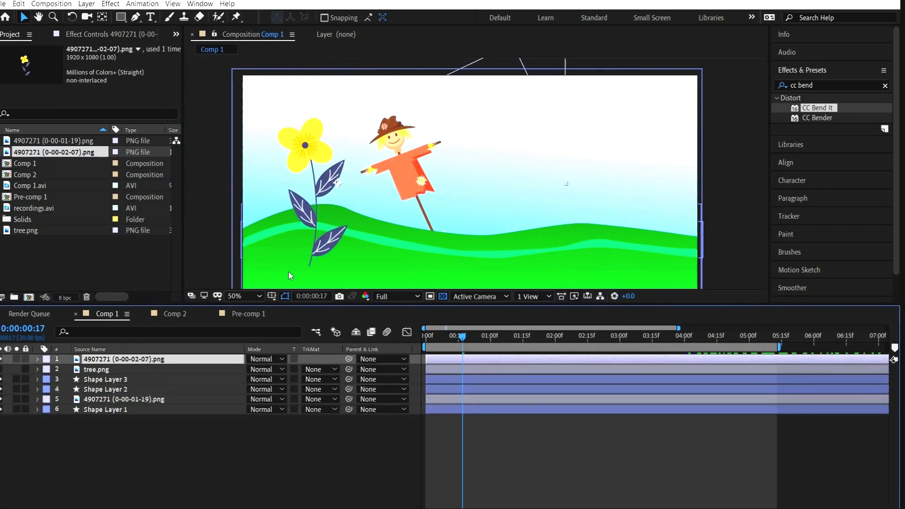
key("s")
left_click_drag(271, 369, 299, 222)
left_click(332, 195)
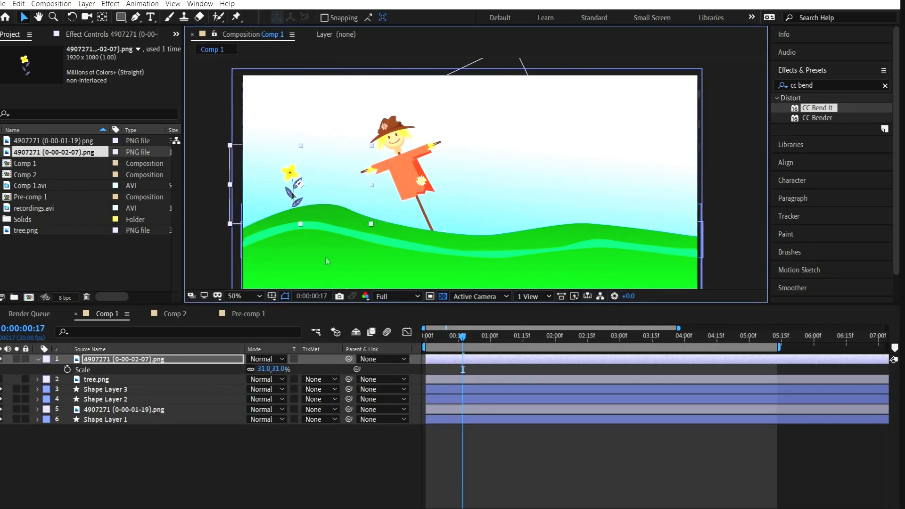
- Move the flower's anchor point to the base of its stem
left_click_drag(462, 340, 426, 338)
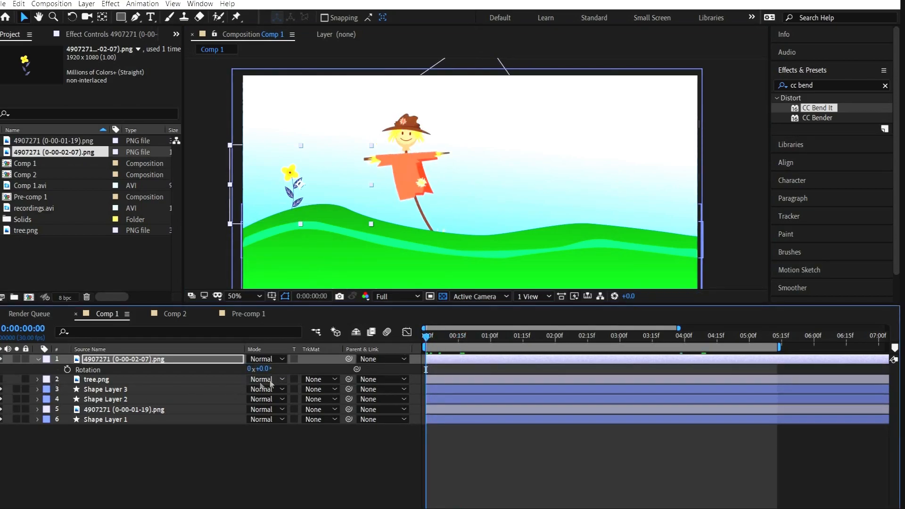
left_click_drag(265, 372, 259, 370)
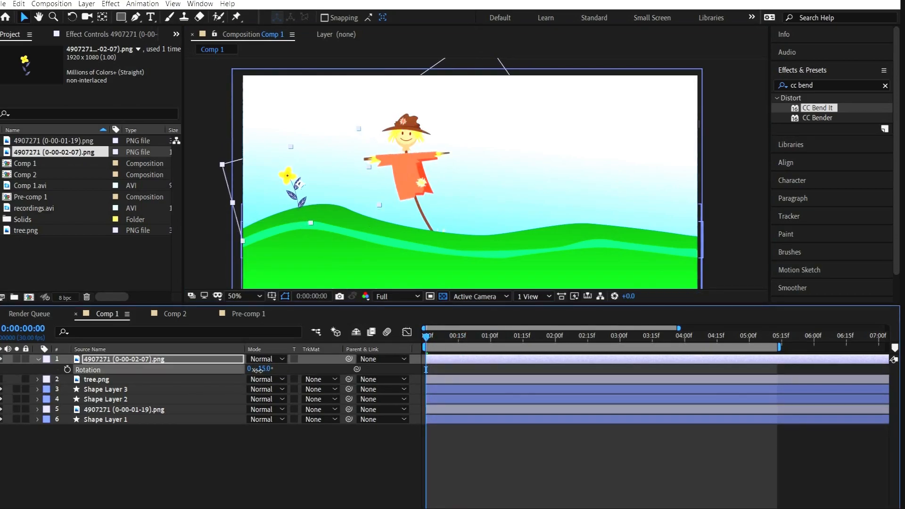
key("ctrl+z")
left_click(89, 18)
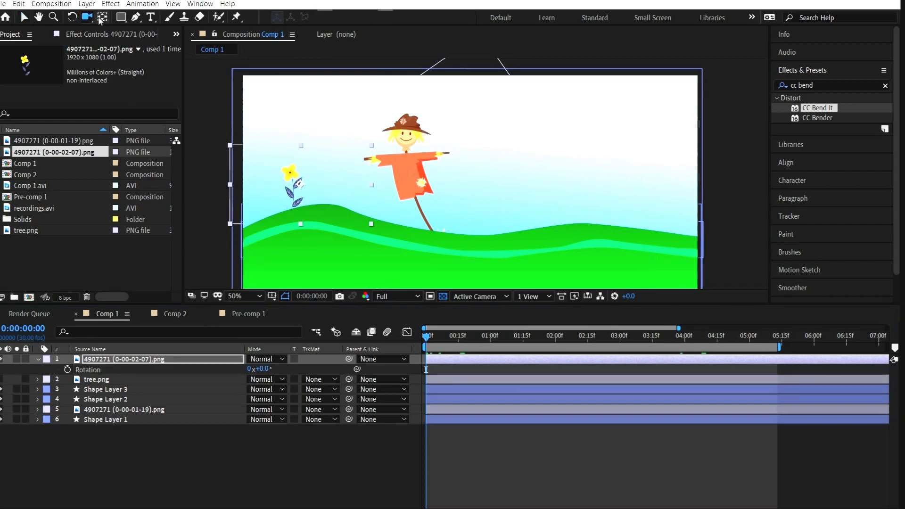
left_click_drag(300, 184, 297, 196)
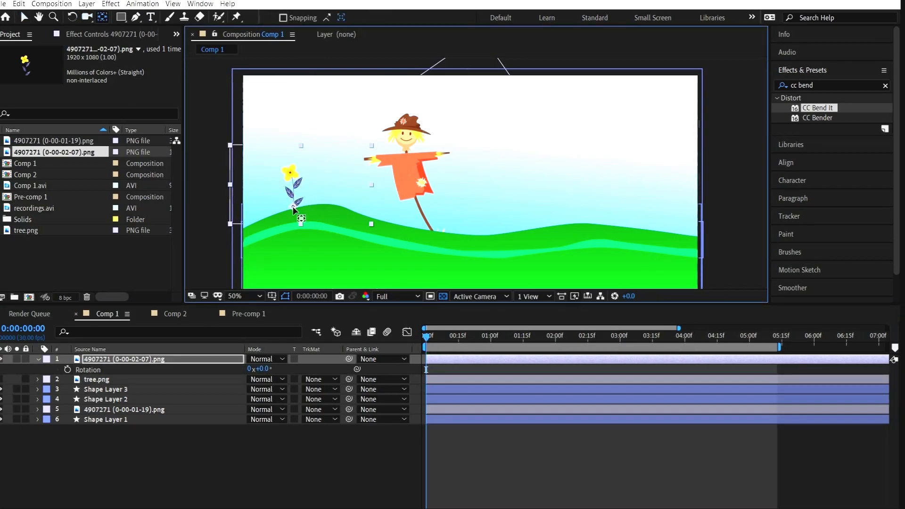
- Keyframe the flower's rotation at -27° on frame 0 and at 25° on 2 seconds
left_click_drag(265, 374, 253, 374)
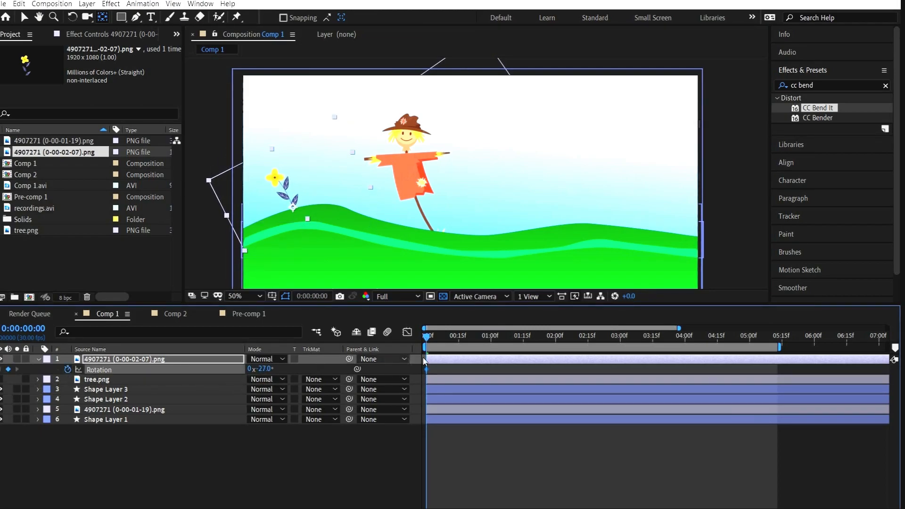
left_click_drag(430, 342, 556, 340)
left_click_drag(262, 369, 273, 367)
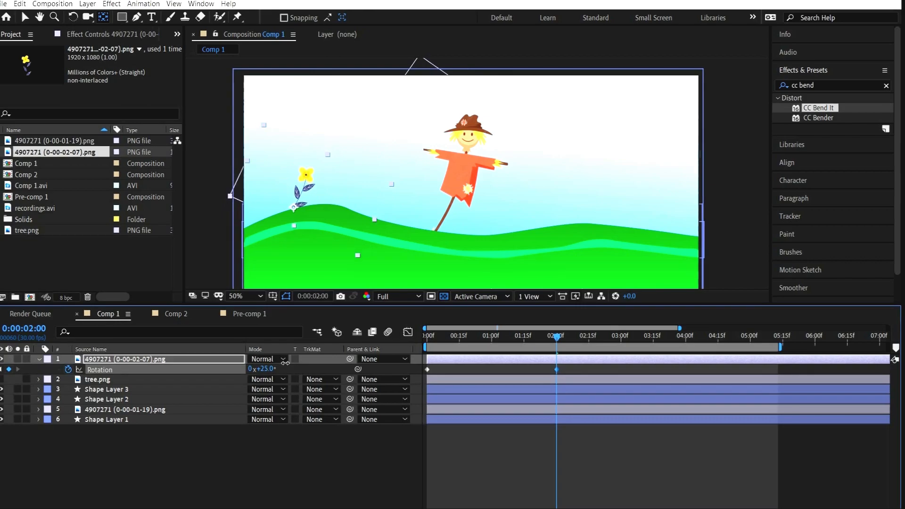
scroll(281, 251, "up", 2)
scroll(281, 251, "down", 1)
left_click_drag(298, 242, 500, 239)
left_click_drag(557, 337, 491, 346)
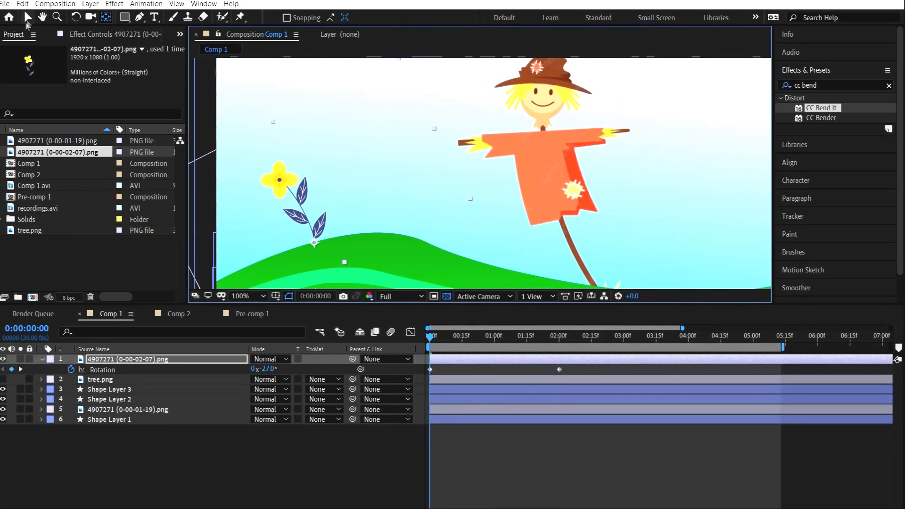
- Apply Easy Ease to both flower rotation keyframes and add the expression loopOut("pingpong") to the rotation
key("space")
left_click(42, 359)
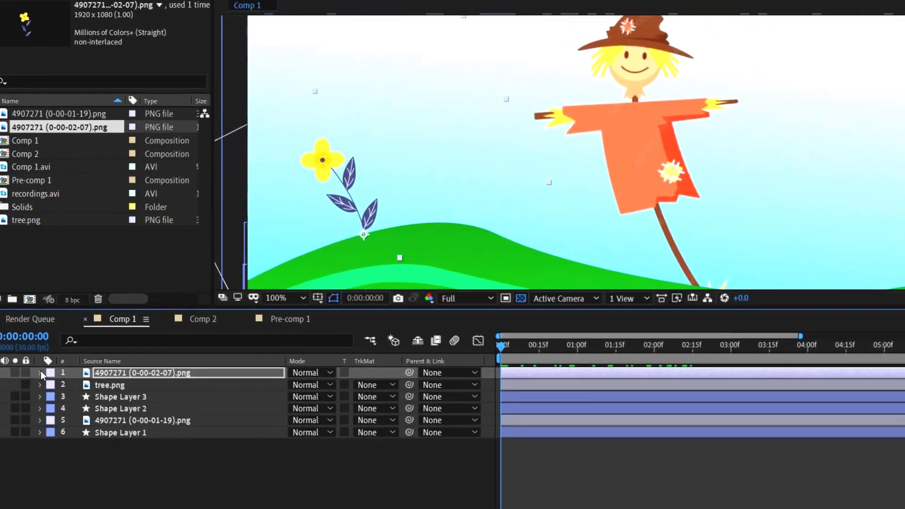
left_click(40, 373)
left_click_drag(694, 435, 490, 407)
key("F9")
left_click(72, 431, "alt")
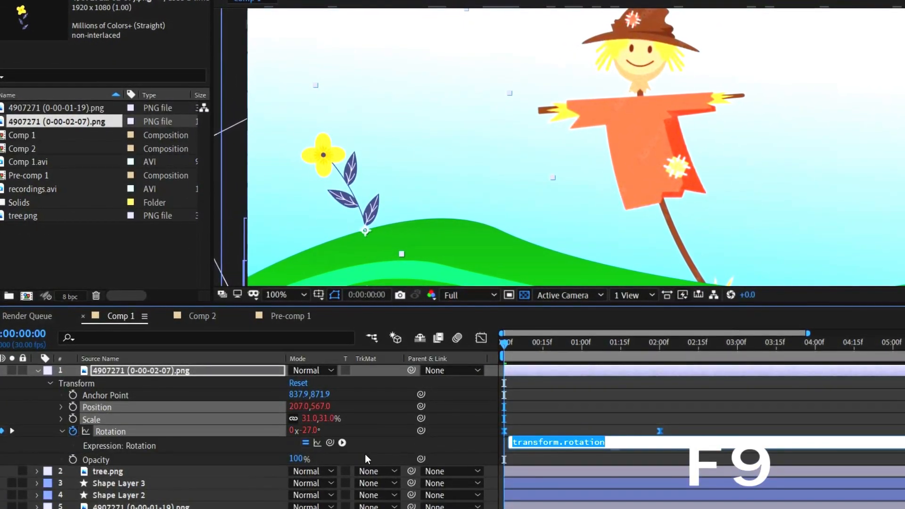
type("loopOut(\"pingpong\")")
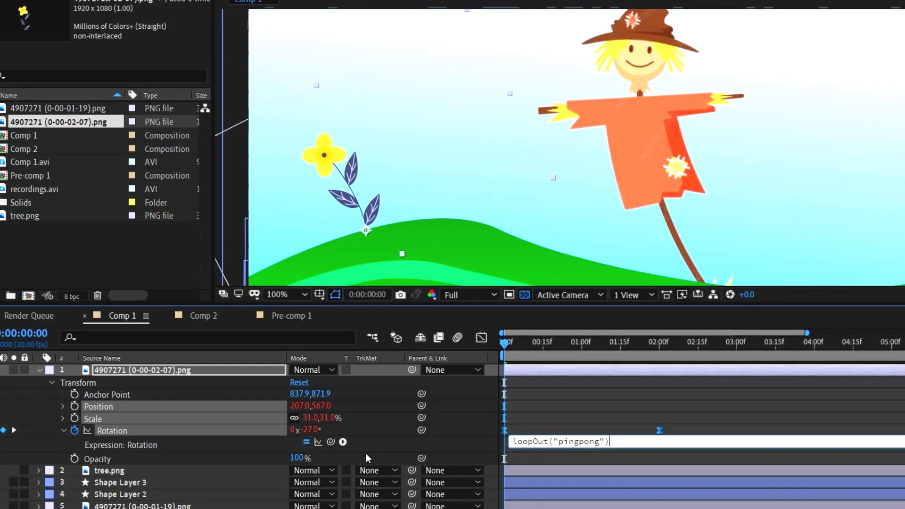
- Shift both flower rotation keyframes about half a second later on the timeline
left_click(366, 454)
left_click_drag(506, 344, 503, 365)
left_click_drag(504, 430, 540, 430)
left_click_drag(658, 430, 694, 430)
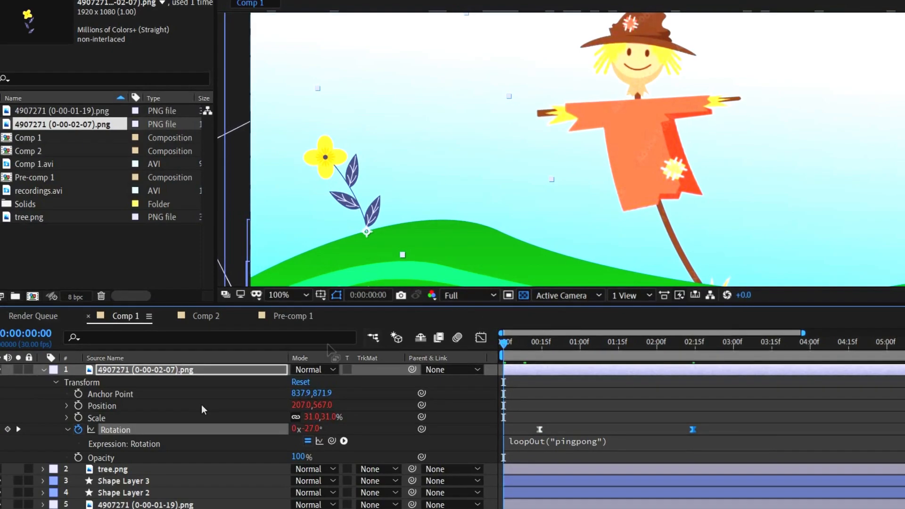
- Apply CC Bend It along the flower's stem and keyframe Bend at 29 on frame 0 and at -29 on 2 seconds
left_click(137, 371)
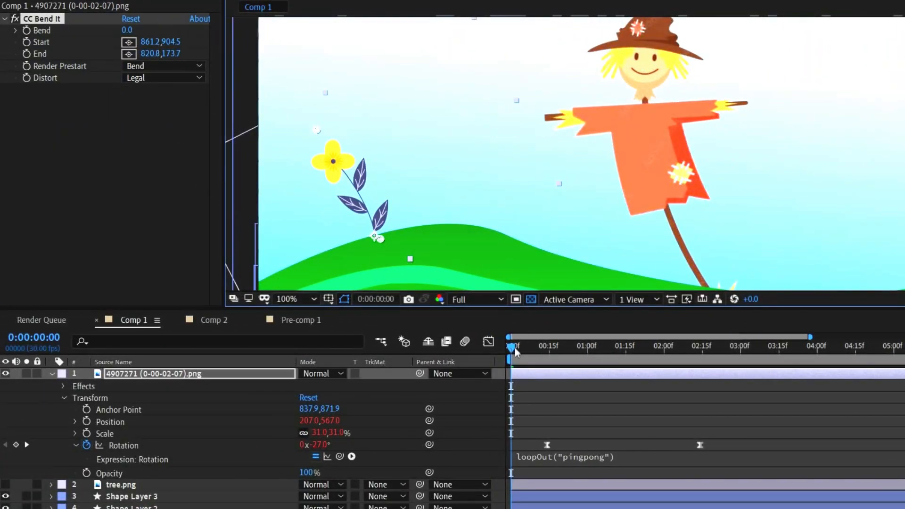
mouse_move(514, 352)
left_mouse_down()
mouse_move(550, 349)
mouse_move(515, 351)
left_mouse_up()
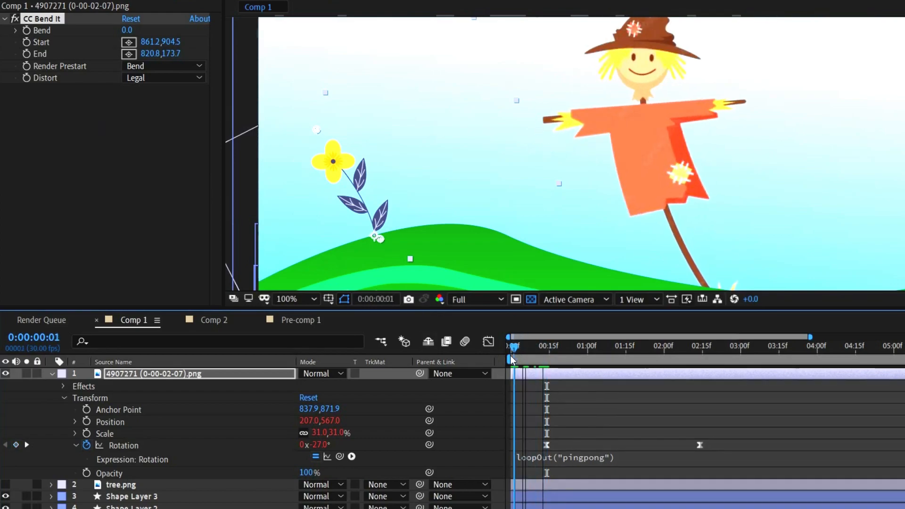
left_click_drag(130, 33, 138, 33)
left_click(547, 446)
mouse_move(515, 349)
left_mouse_down()
mouse_move(546, 343)
mouse_move(511, 349)
left_mouse_up()
left_click_drag(130, 30, 136, 29)
left_click_drag(511, 354, 665, 348)
left_click_drag(134, 32, 94, 38)
- Apply Easy Ease to both Bend keyframes of the flower and preview the motion
left_click(63, 386)
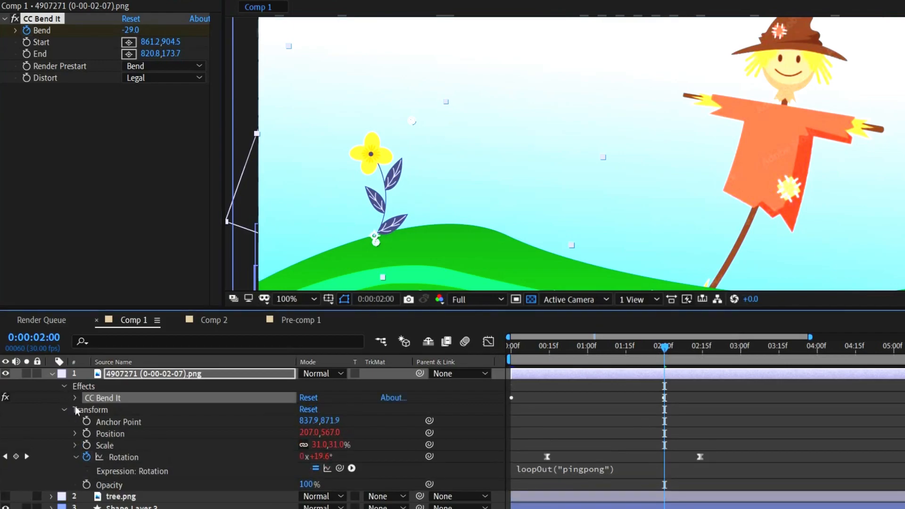
left_click(76, 398)
left_click_drag(708, 430, 471, 380)
key("F9")
key("space")
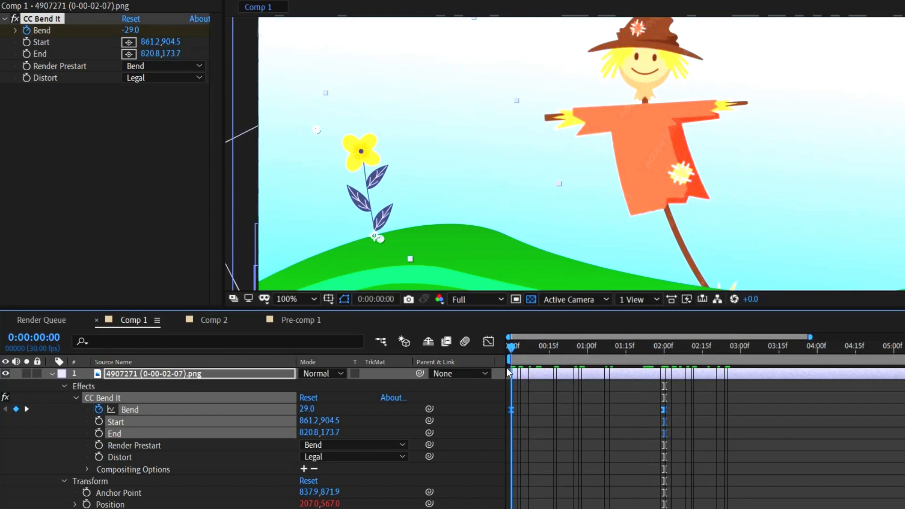
- Add the expression loopOut("pingpong") to the flower's Bend property and scrub through the animation to check it
left_click(99, 409, "alt")
type("loopOut(\"pingpong")
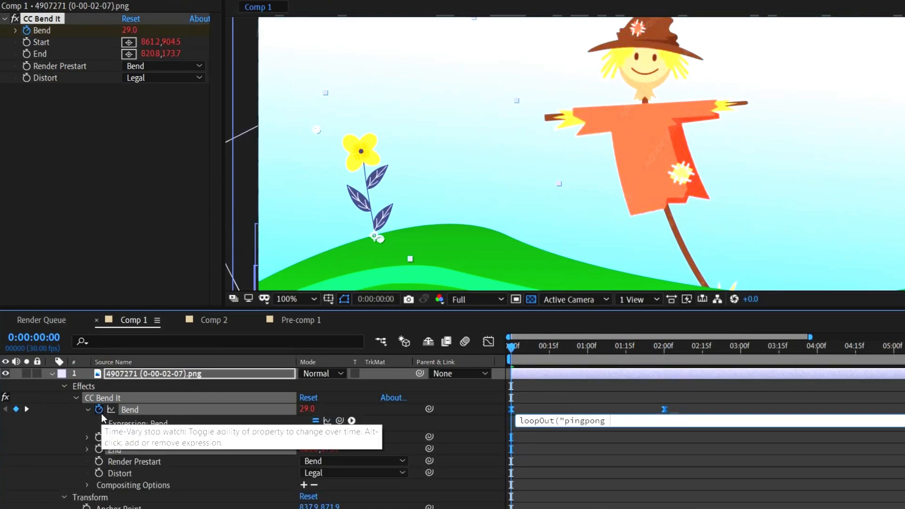
left_click(551, 453)
left_click_drag(512, 348, 616, 351)
scroll(444, 166, "down", 3)
scroll(444, 166, "up", 3)
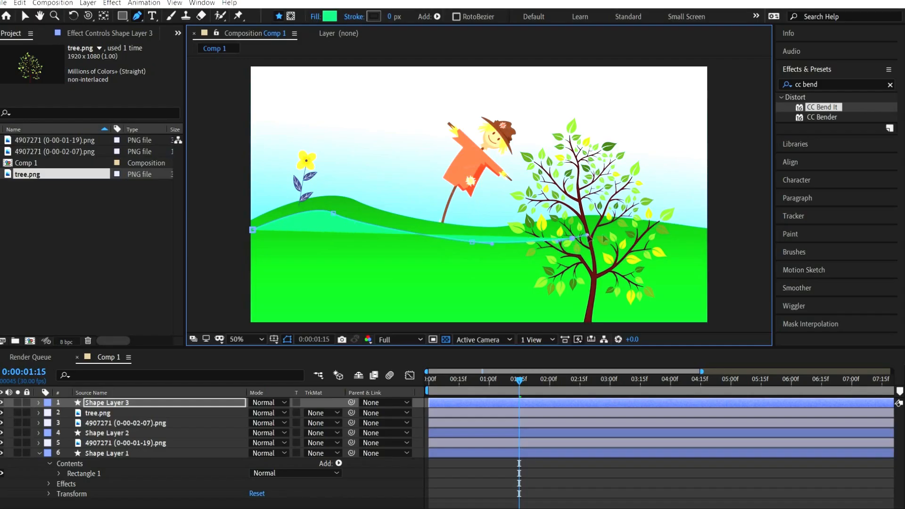
- Finish drawing the wavy light green band across the full width of the hills with the Pen tool
left_click_drag(623, 231, 642, 235)
left_click(688, 241)
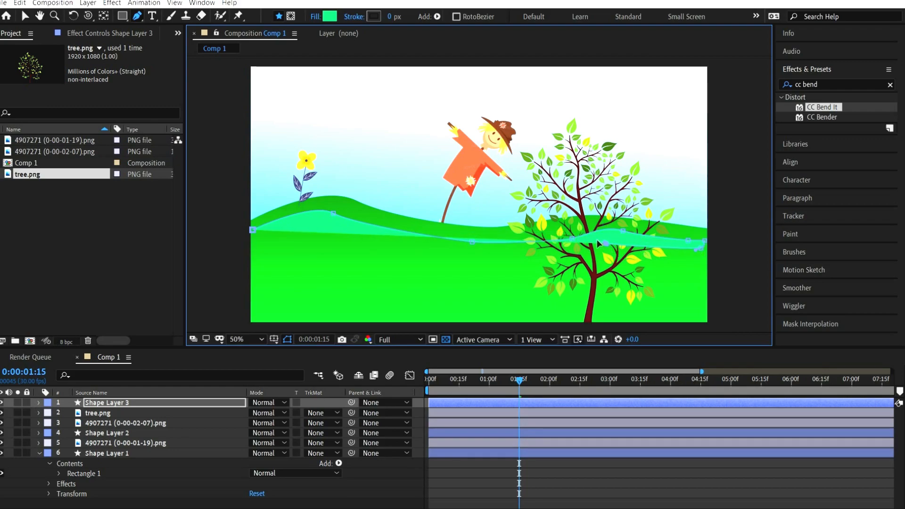
left_click(520, 256)
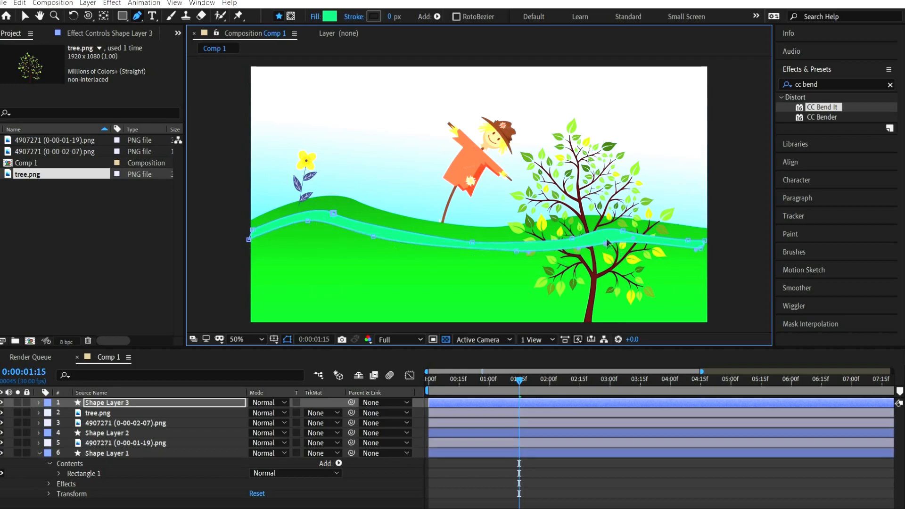
- Collapse Shape Layer 1 and move Shape Layer 3 below the tree and flower layers in the stacking order
left_click(40, 453)
left_click_drag(116, 404, 124, 419)
left_click(113, 481)
left_click(107, 422)
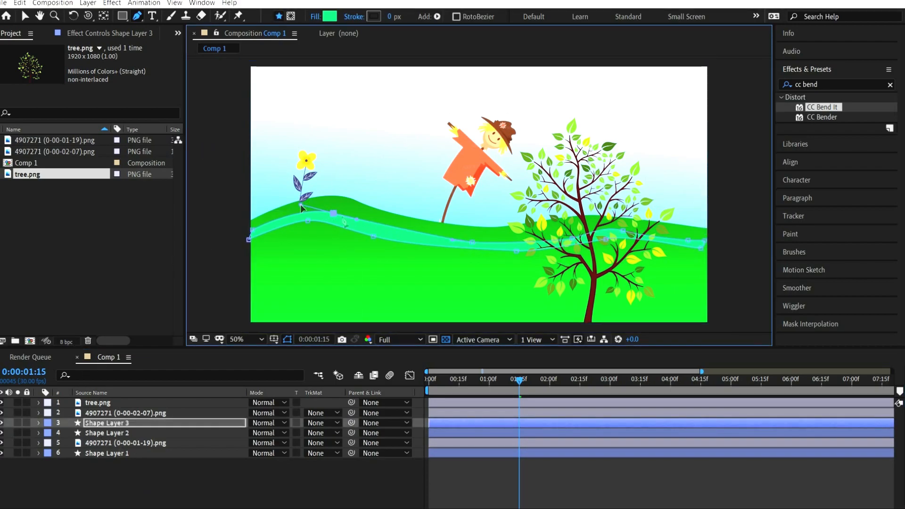